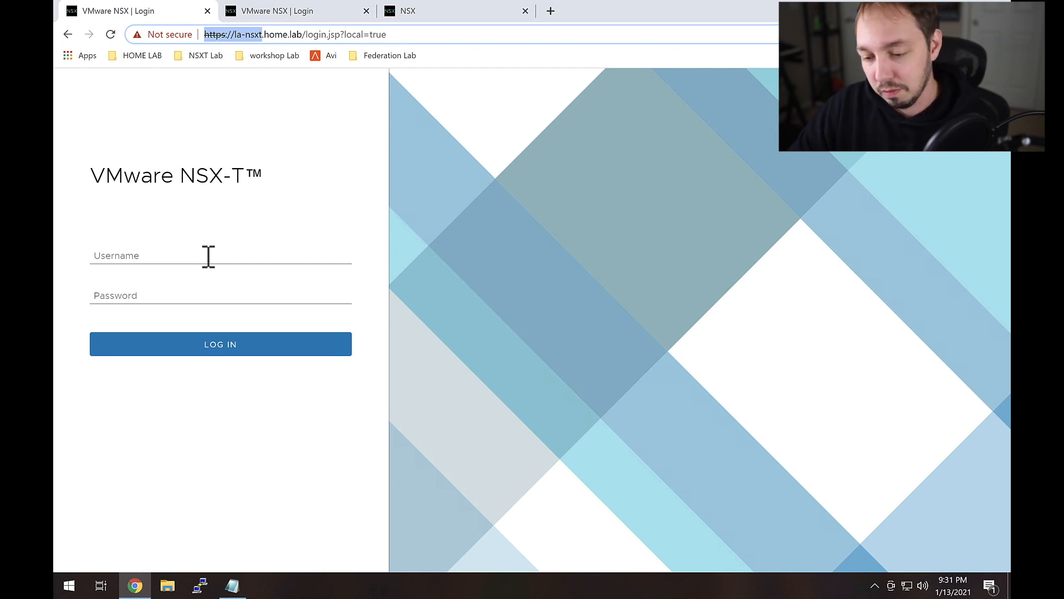
Step: Log in to the la-nsxt manager as admin
left_click(208, 256)
type("ad")
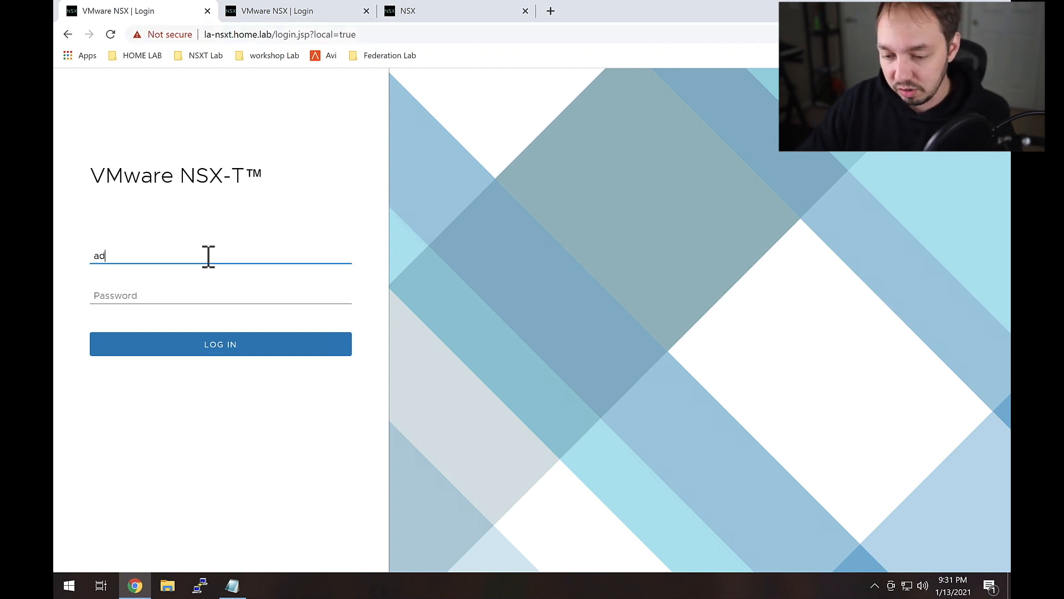
type("min")
key("Tab")
type("•••••••")
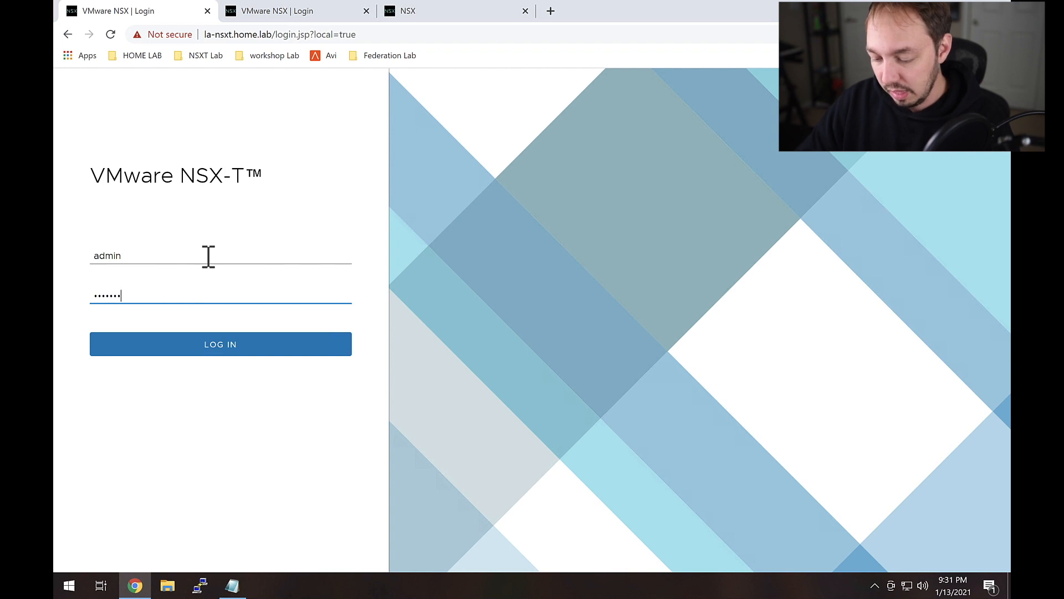
type("••••••••")
key("Return")
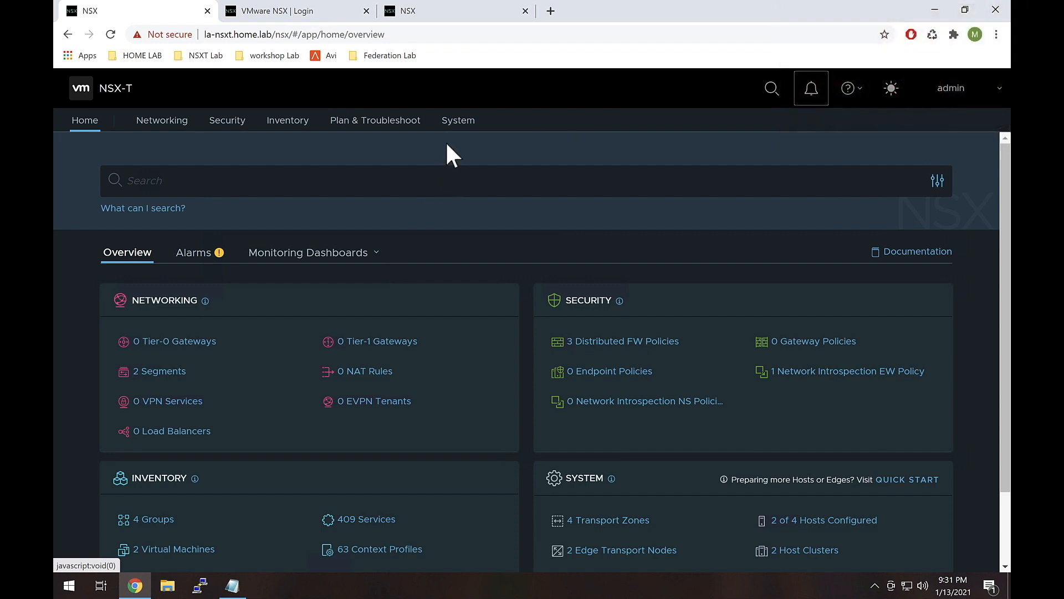
Step: Show System > Appliances and highlight the cluster virtual IP 172.16.251.51
left_click(457, 122)
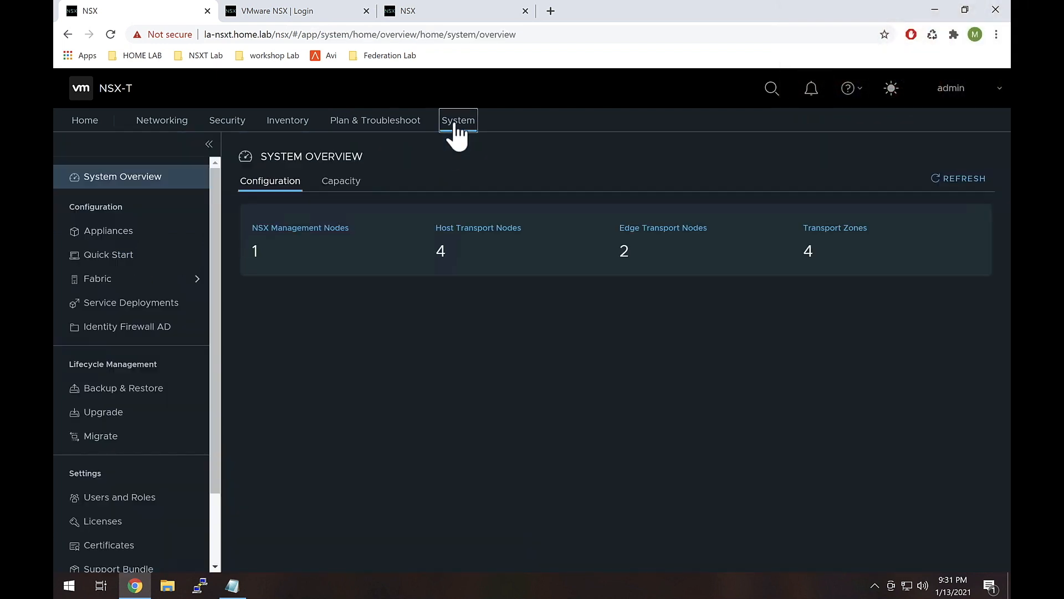
left_click(136, 229)
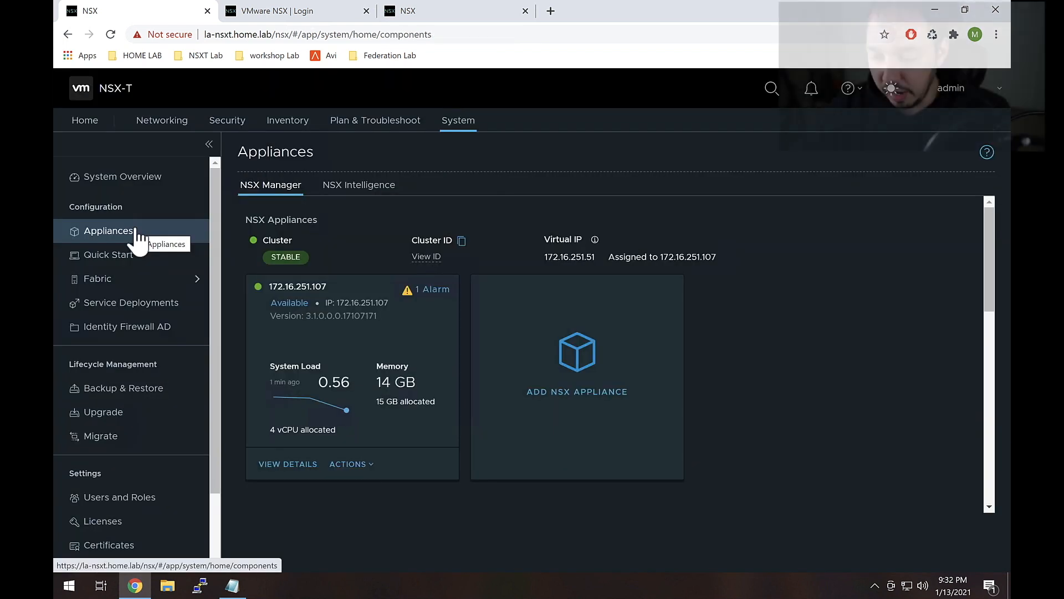
left_click_drag(541, 237, 598, 259)
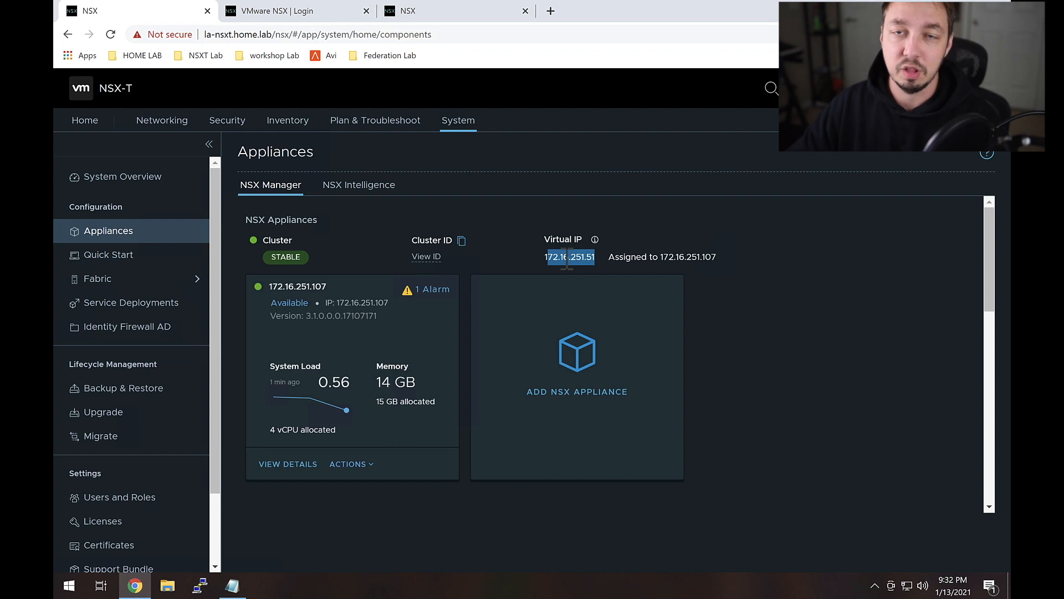
left_click(594, 258)
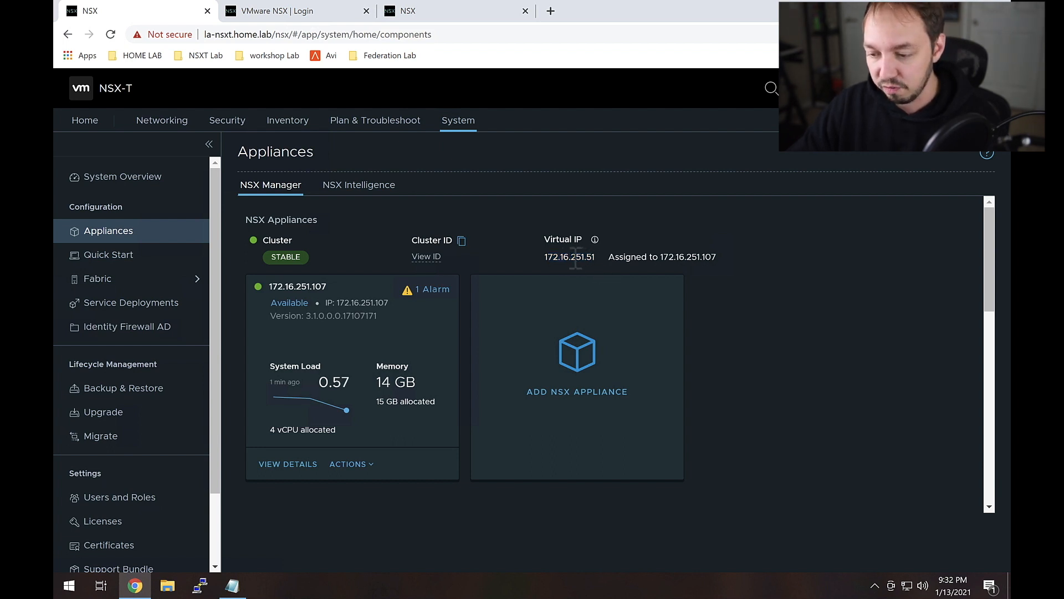
left_click_drag(596, 258, 571, 258)
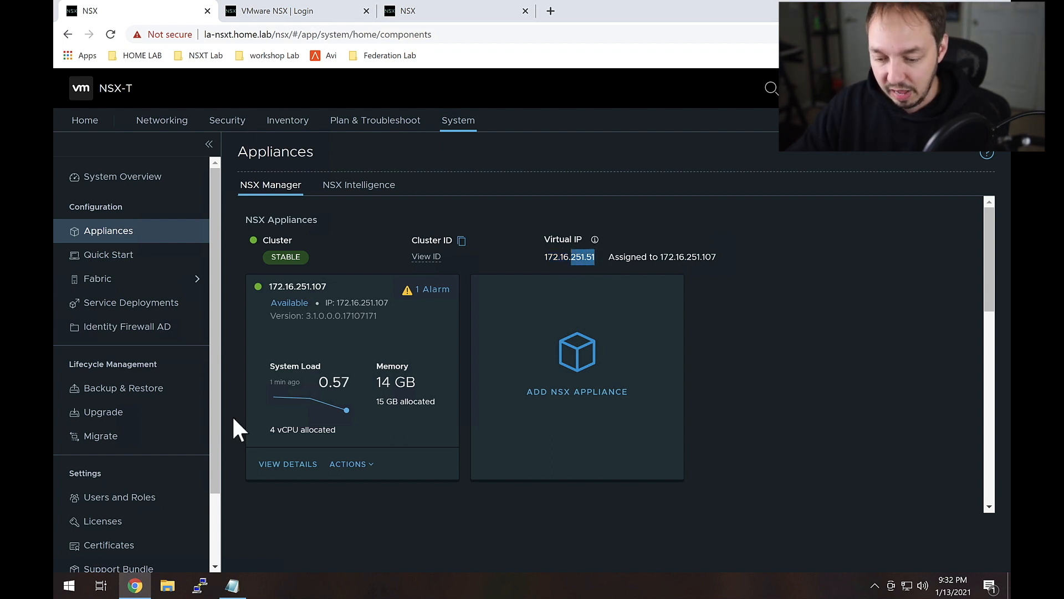
left_click(69, 586)
Step: Ping la-nsxt.home.lab from Command Prompt, confirming it resolves to 172.16.251.107 with replies
type("cmd")
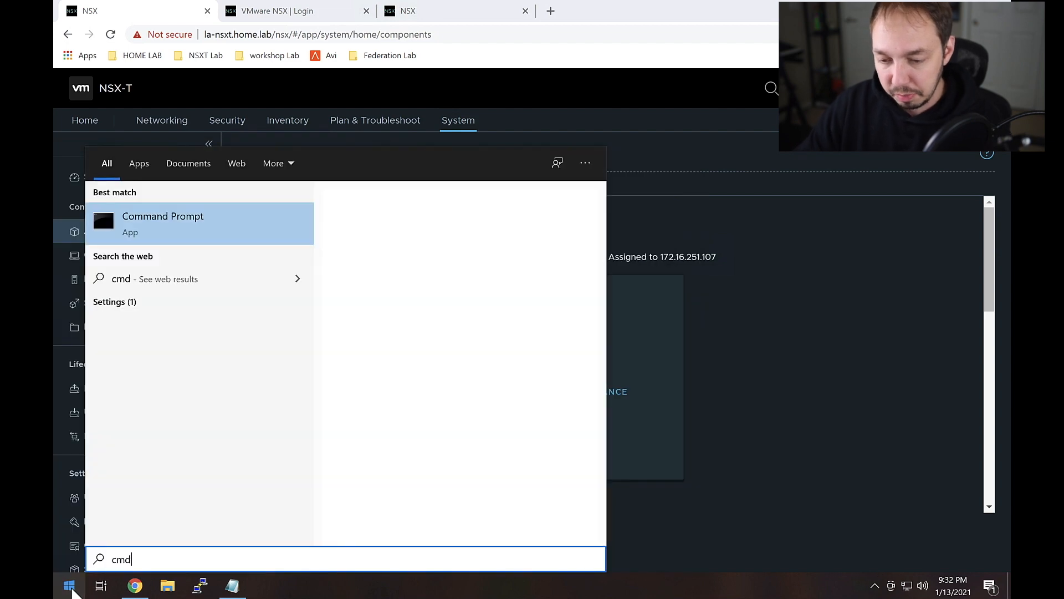
key("Return")
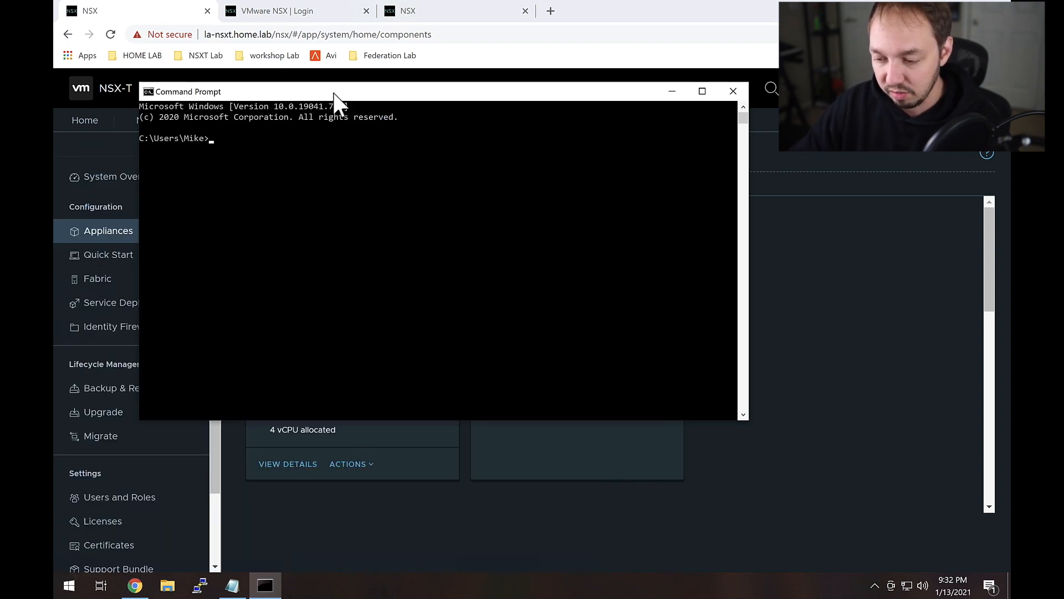
left_click_drag(331, 99, 655, 287)
type("ping ")
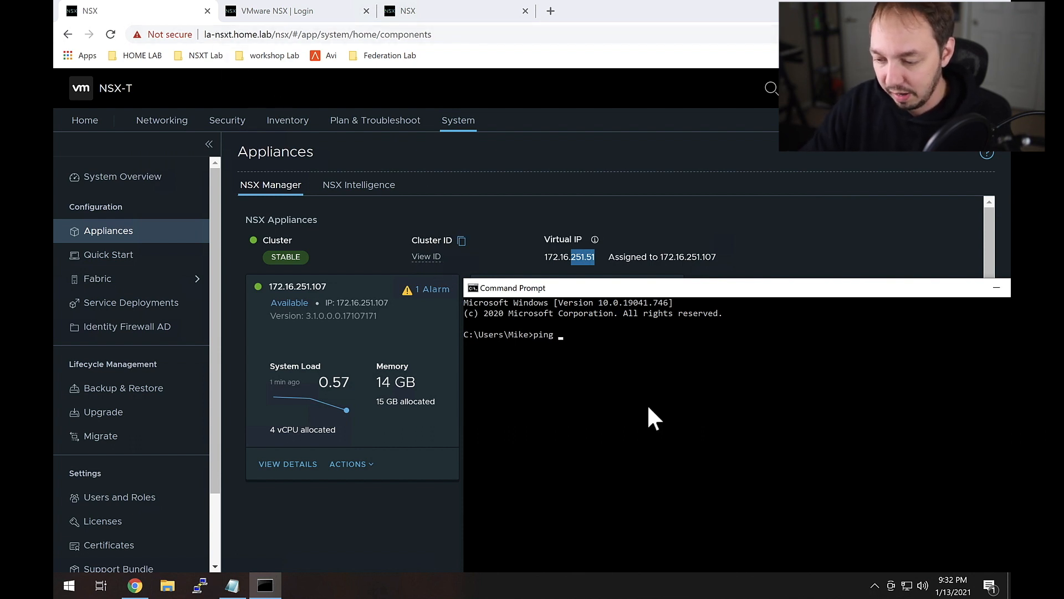
type("la-nsxt.home.lab")
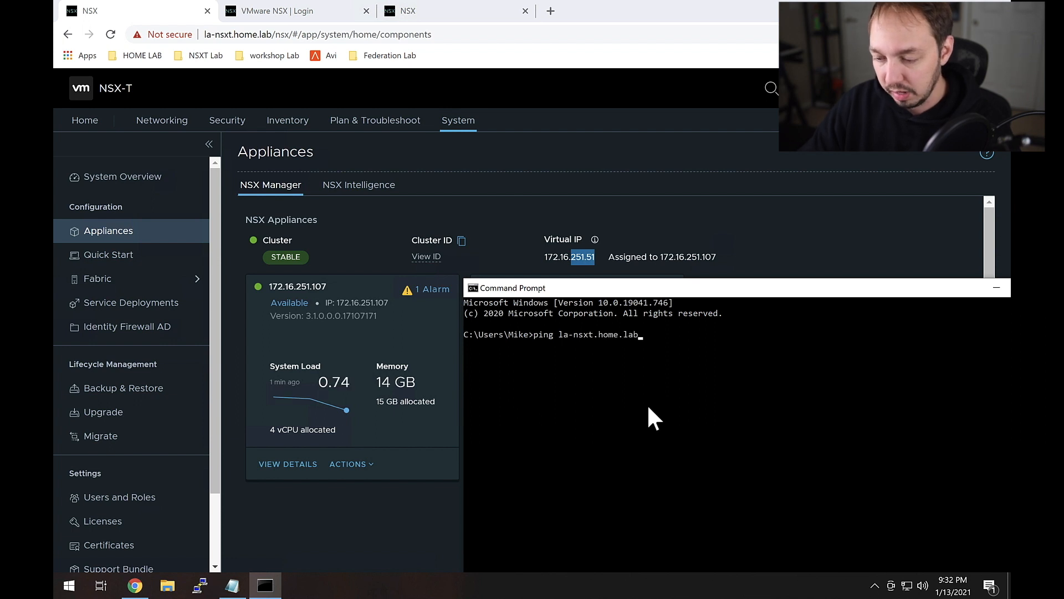
key("Return")
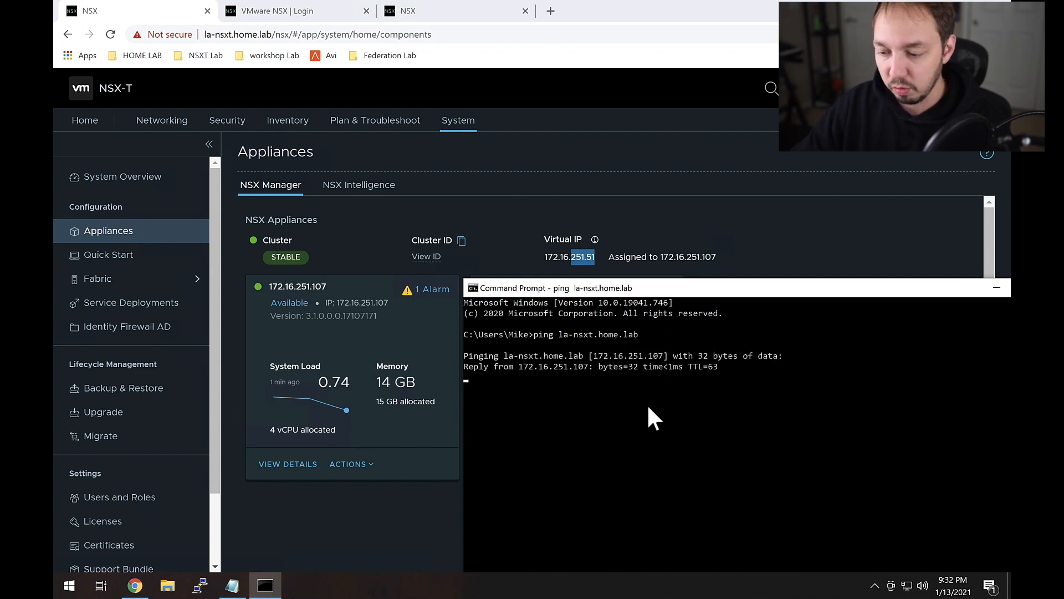
key("ctrl+c")
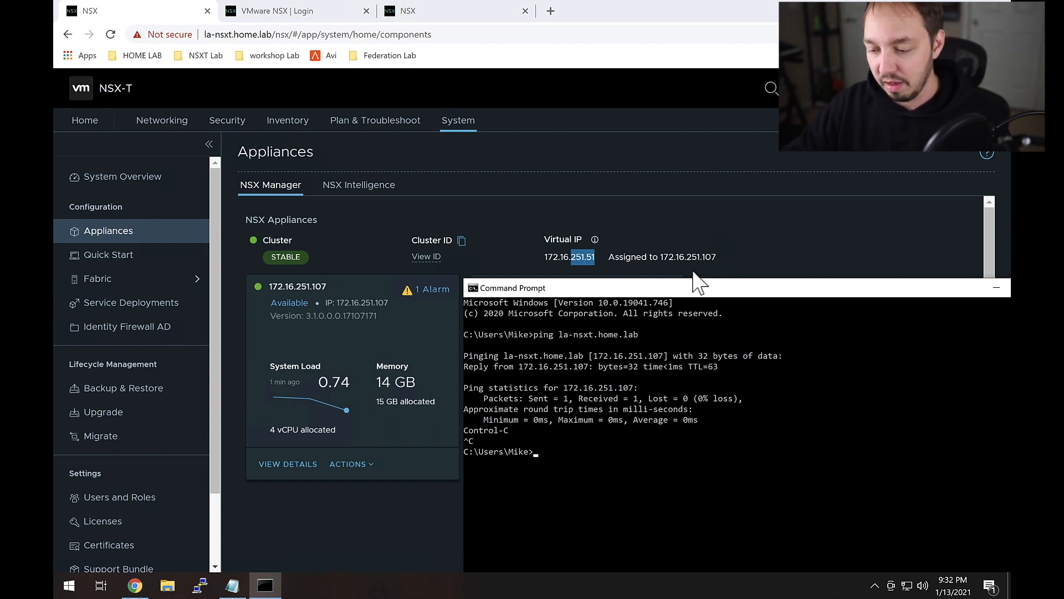
left_click(673, 255)
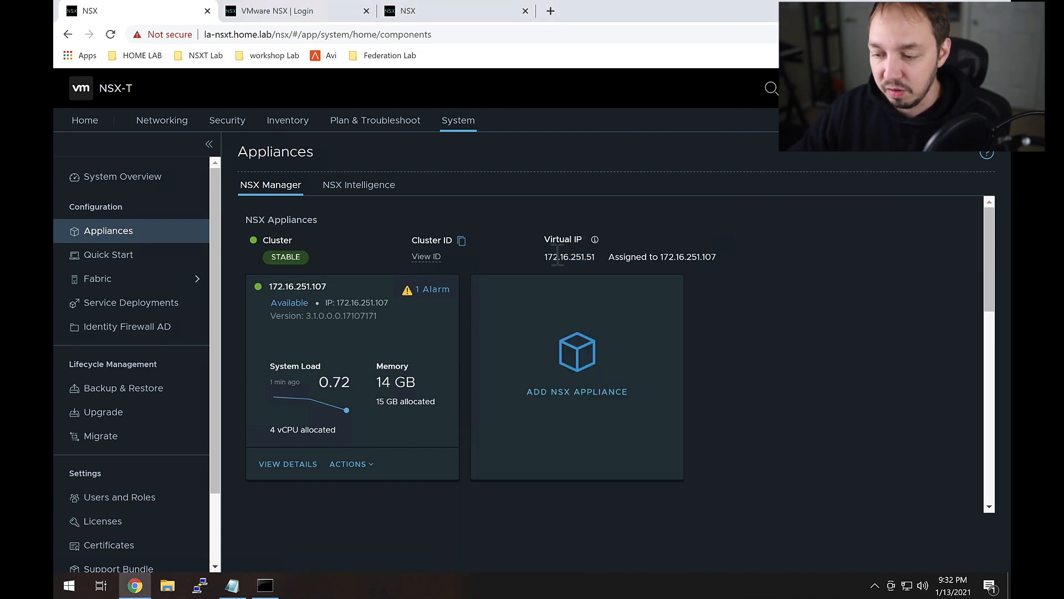
left_click_drag(553, 256, 584, 256)
left_click_drag(680, 256, 712, 256)
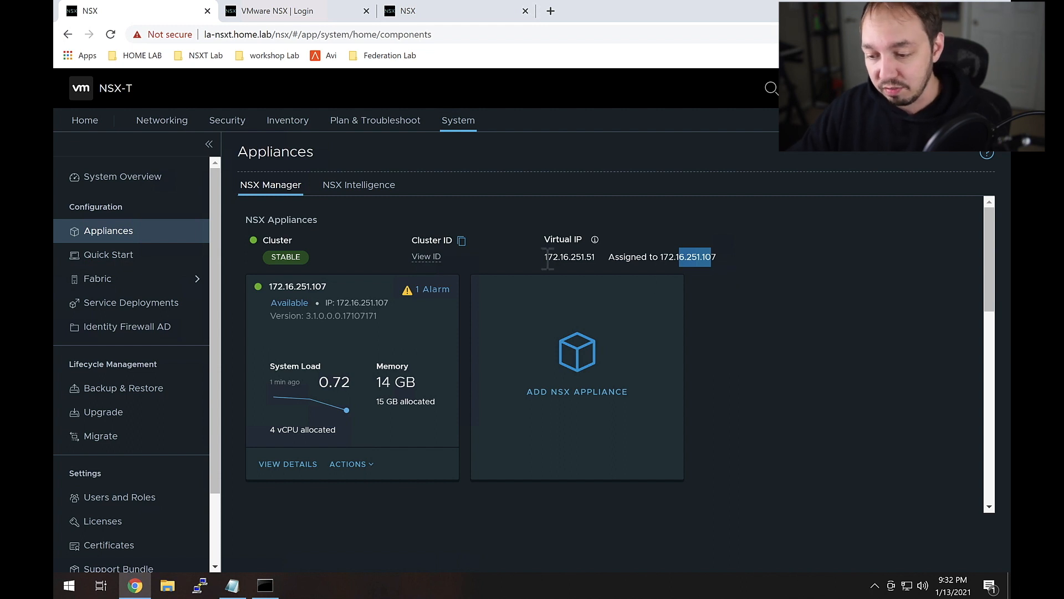
left_click_drag(544, 257, 601, 261)
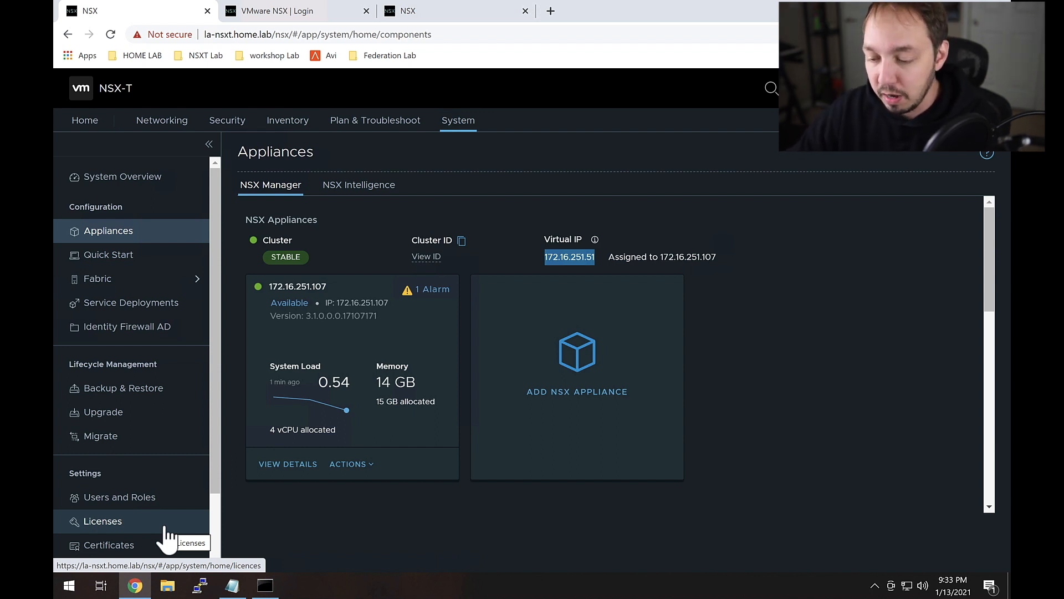
Step: Log in to the sf-nsxt manager as admin
left_click(284, 16)
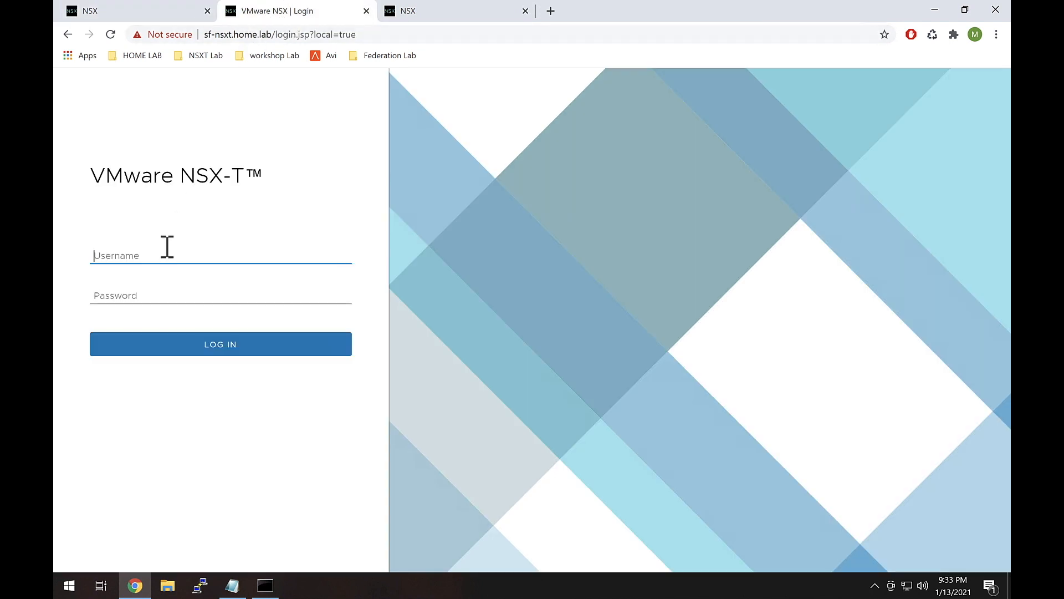
type("admin")
key("Tab")
type("****")
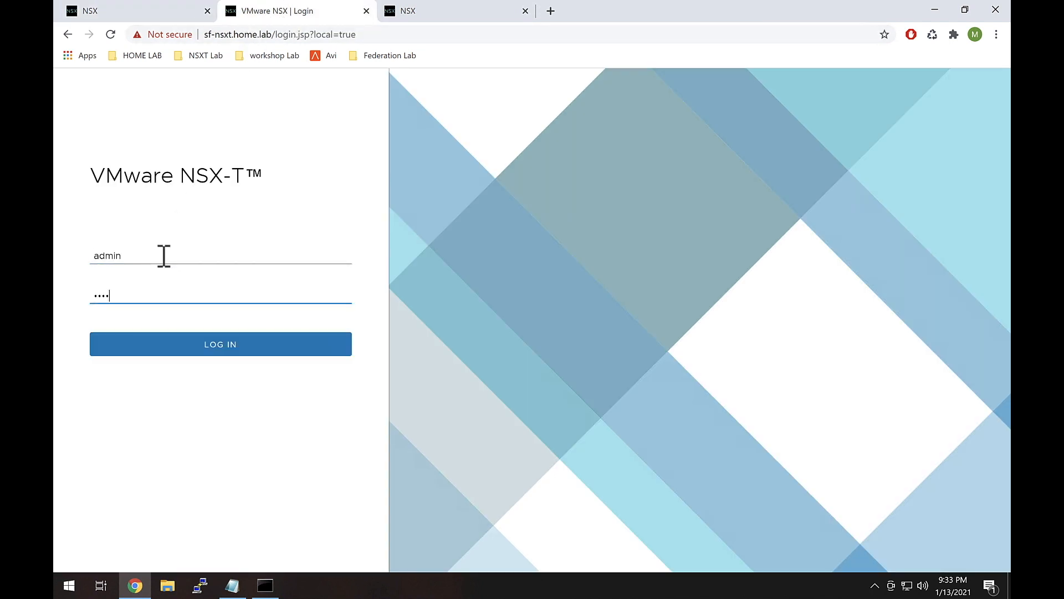
type("**********")
key("Return")
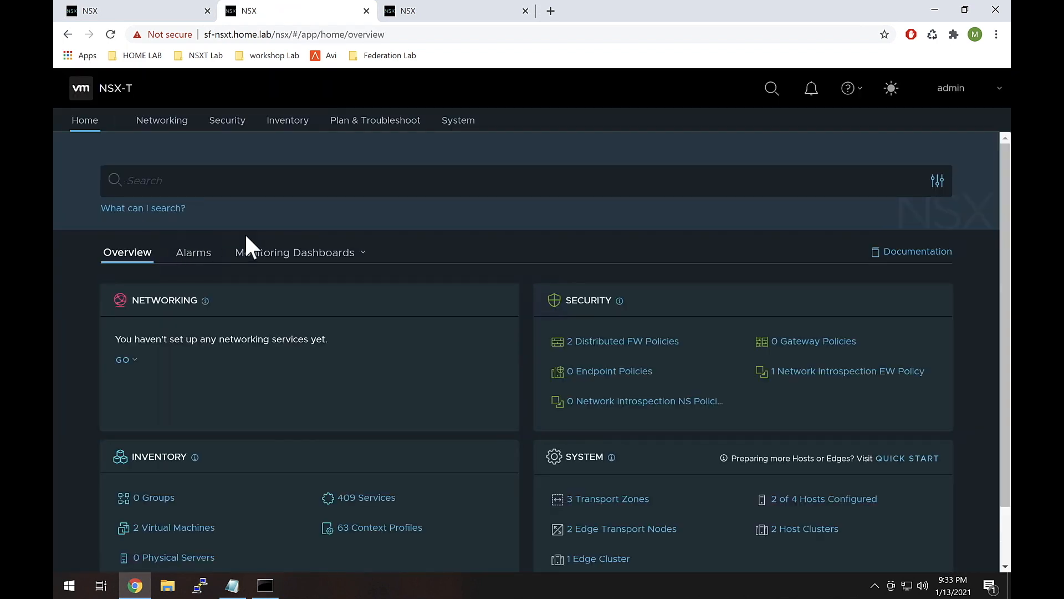
Step: View sf-nsxt appliances, highlighting virtual IP 172.16.251.50 assigned to node 172.16.251.106
left_click(460, 123)
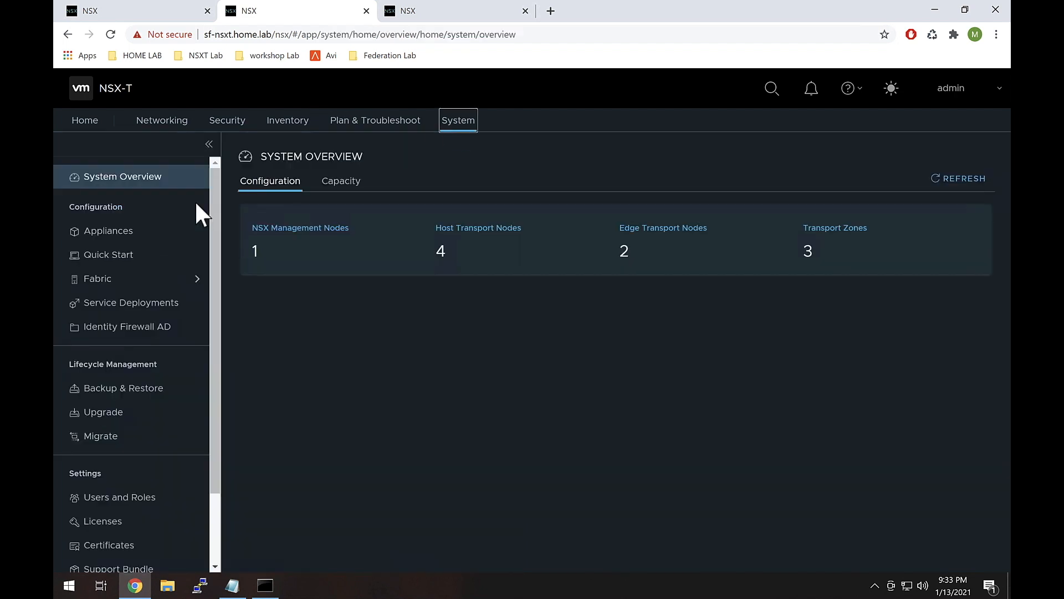
left_click(159, 230)
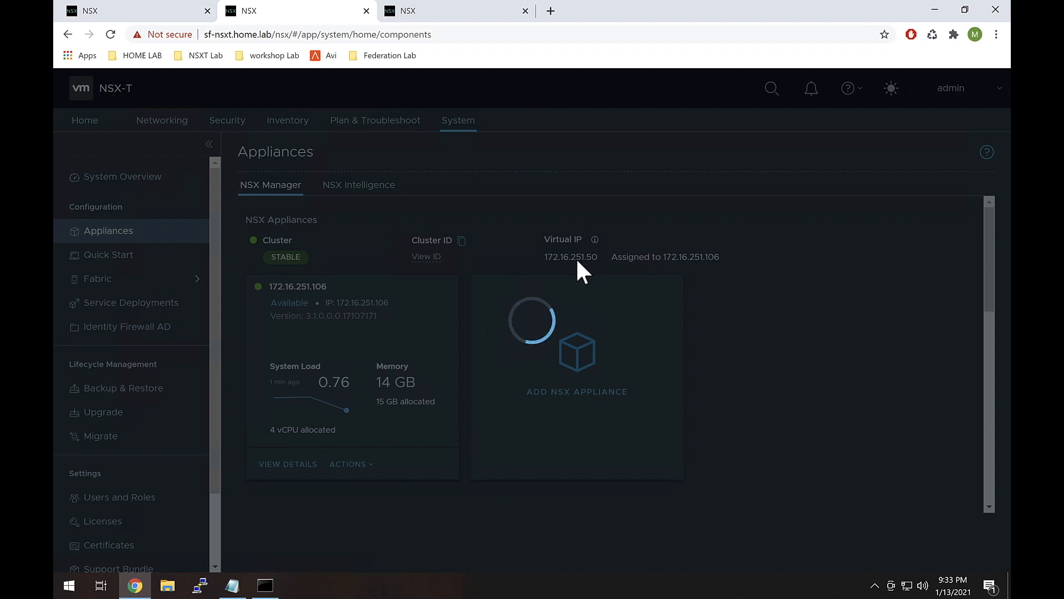
left_click_drag(580, 260, 594, 258)
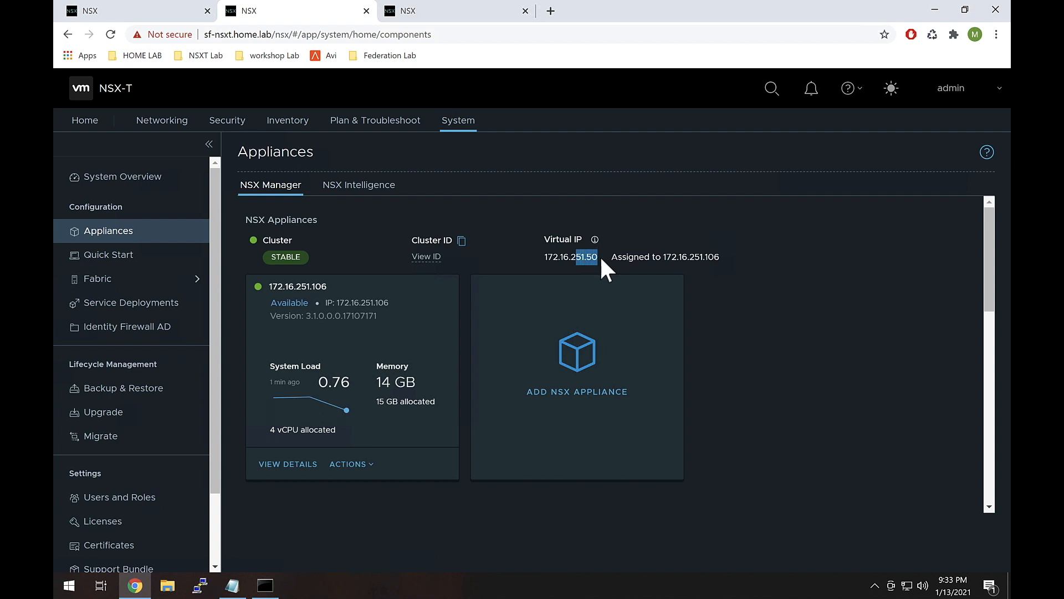
left_click_drag(688, 257, 746, 266)
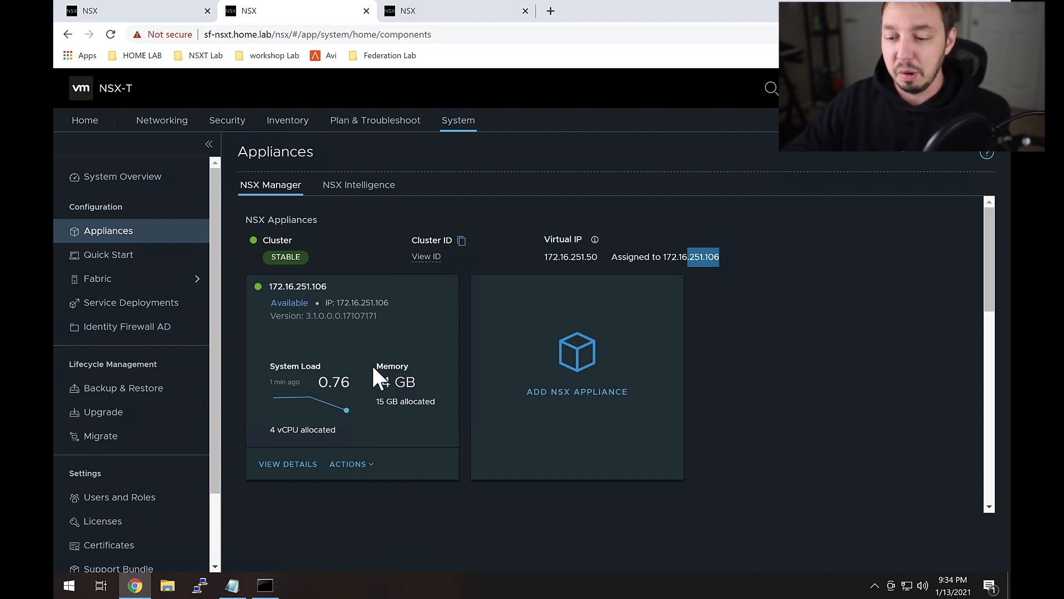
left_click(407, 11)
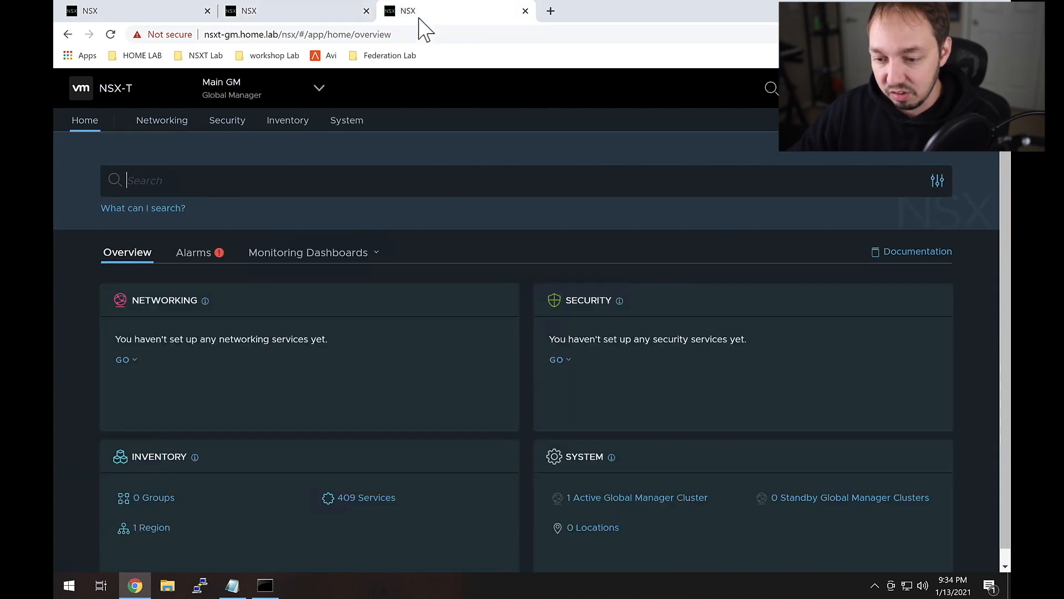
Step: On the Main GM Global Manager, go to System > Location Manager, showing no locations
left_click(319, 88)
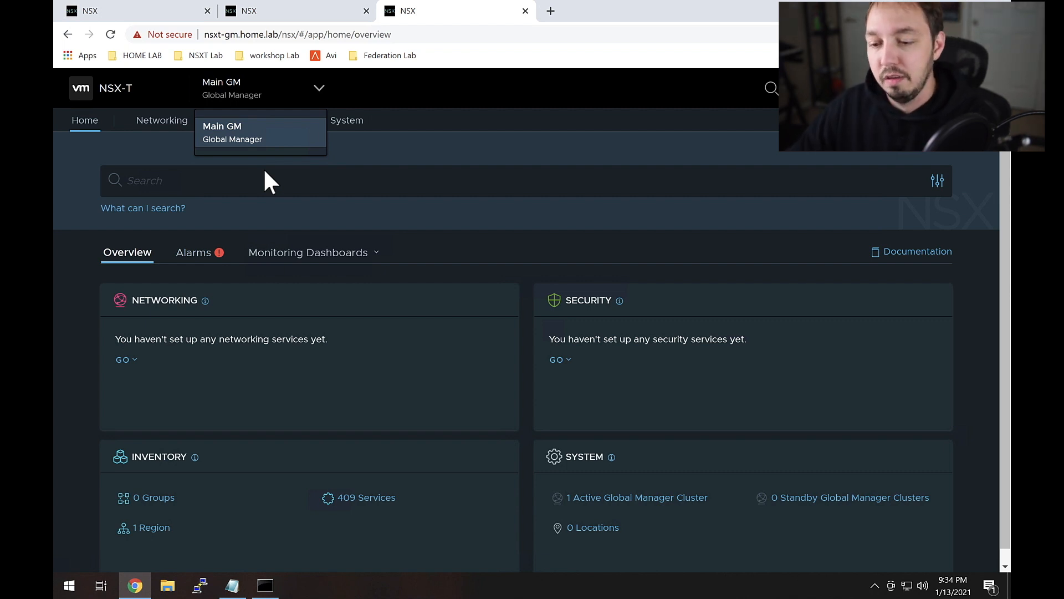
left_click(374, 167)
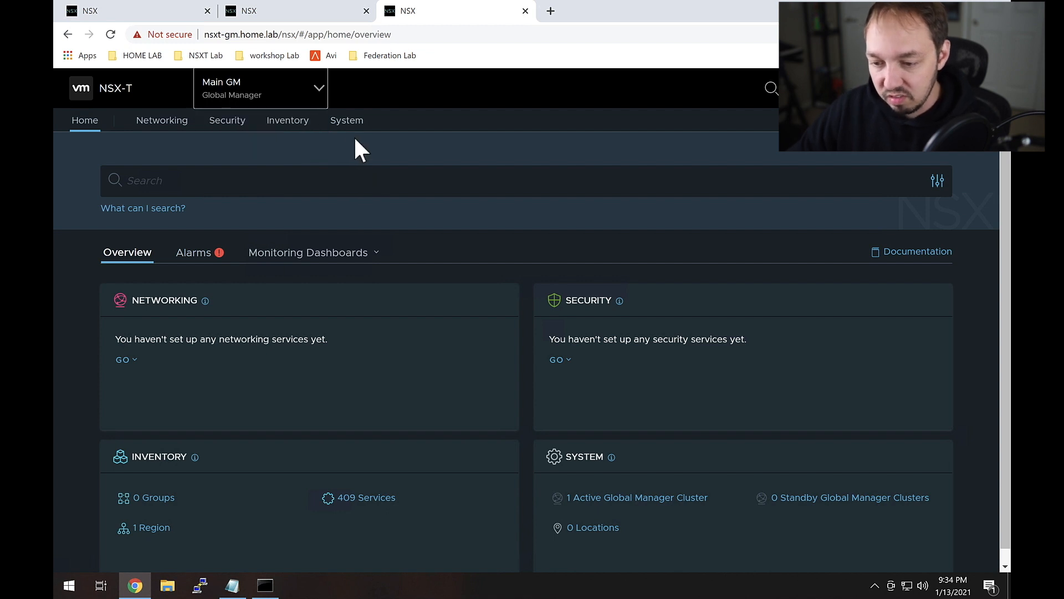
left_click(347, 121)
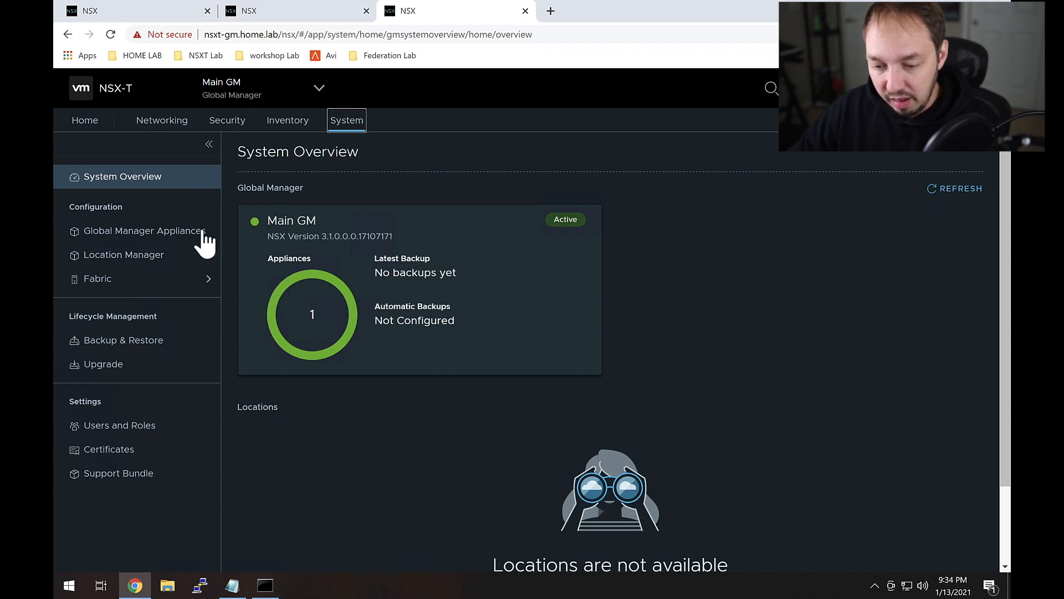
left_click(104, 264)
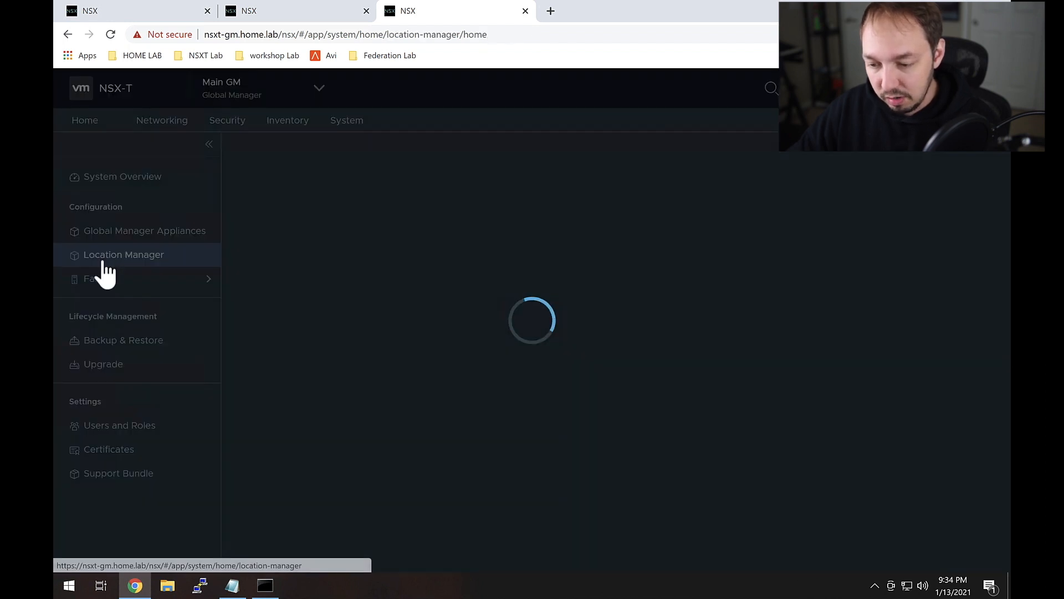
scroll(416, 386, "down", 1)
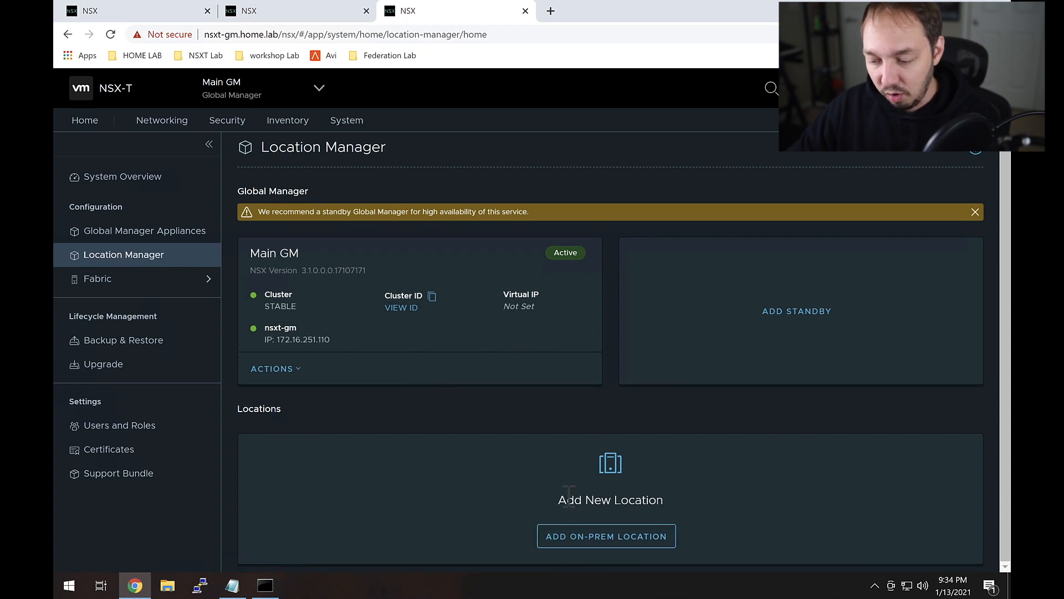
Step: Start a new on-prem location named sf with FQDN sf-nsxt-vip.home.lab
left_click(588, 539)
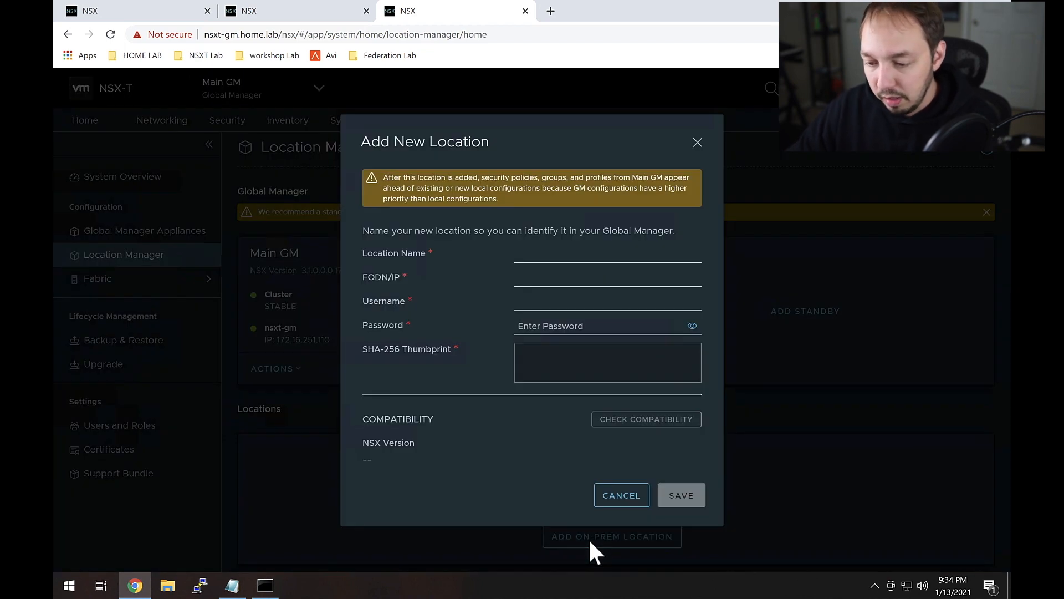
left_click(536, 255)
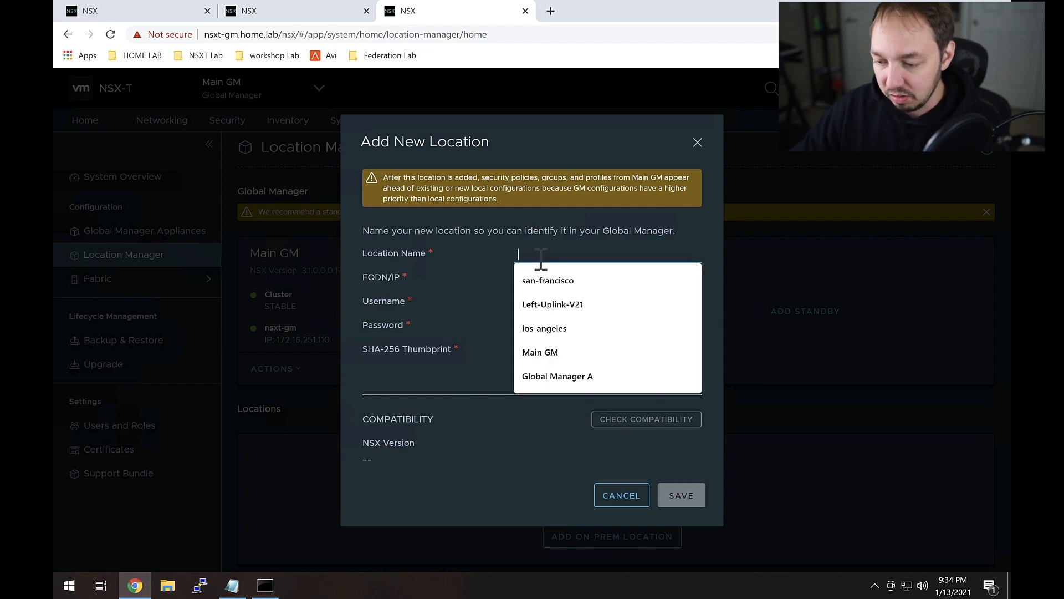
type("sf")
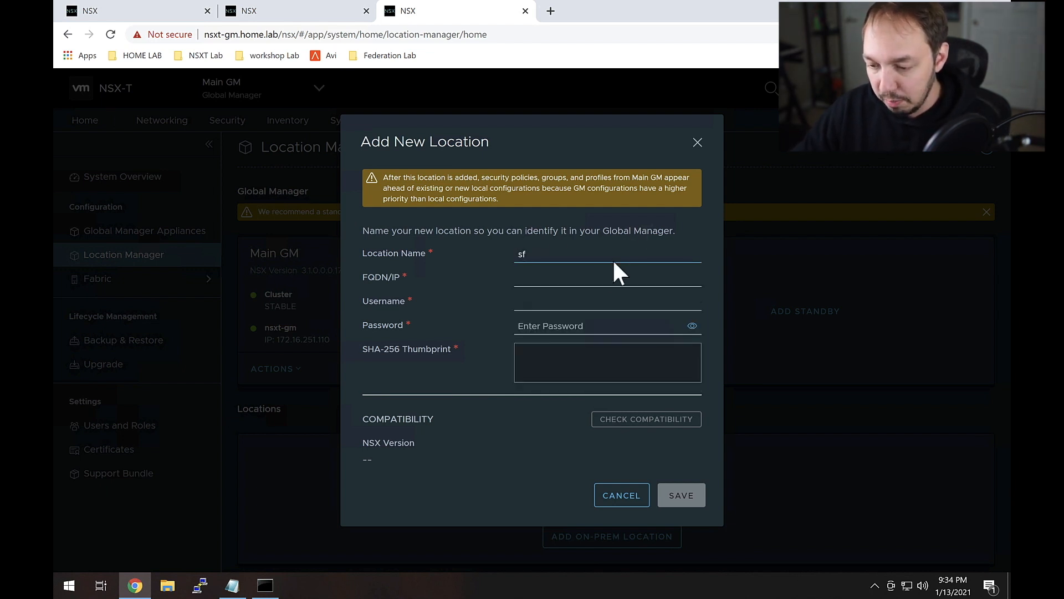
left_click(572, 277)
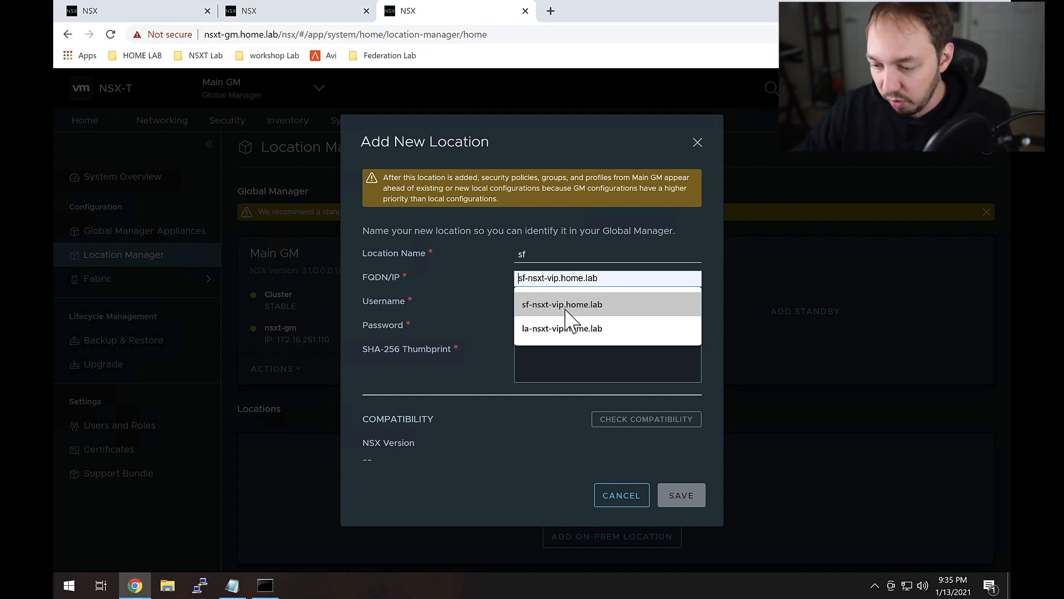
left_click(557, 305)
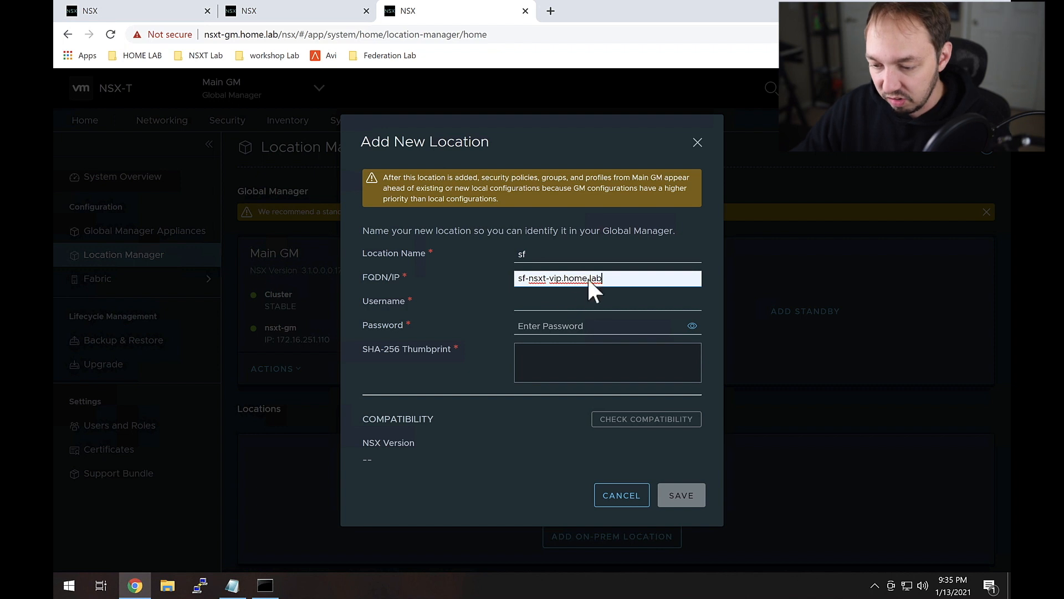
left_click_drag(612, 279, 498, 282)
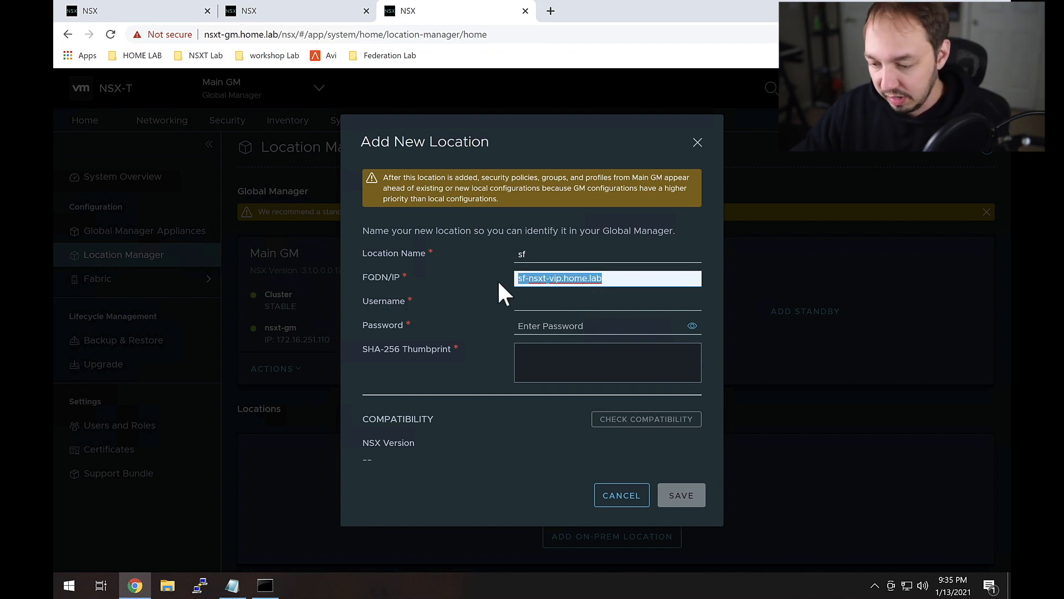
Step: Enter the admin username and account password for the sf location
left_click(541, 305)
type("admin")
key("Tab")
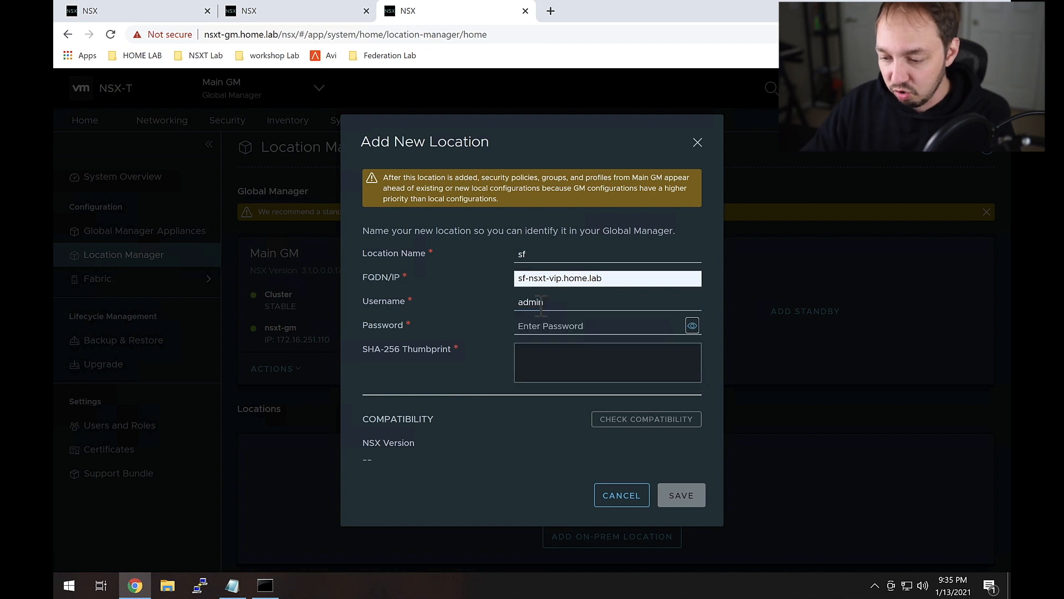
type("VM")
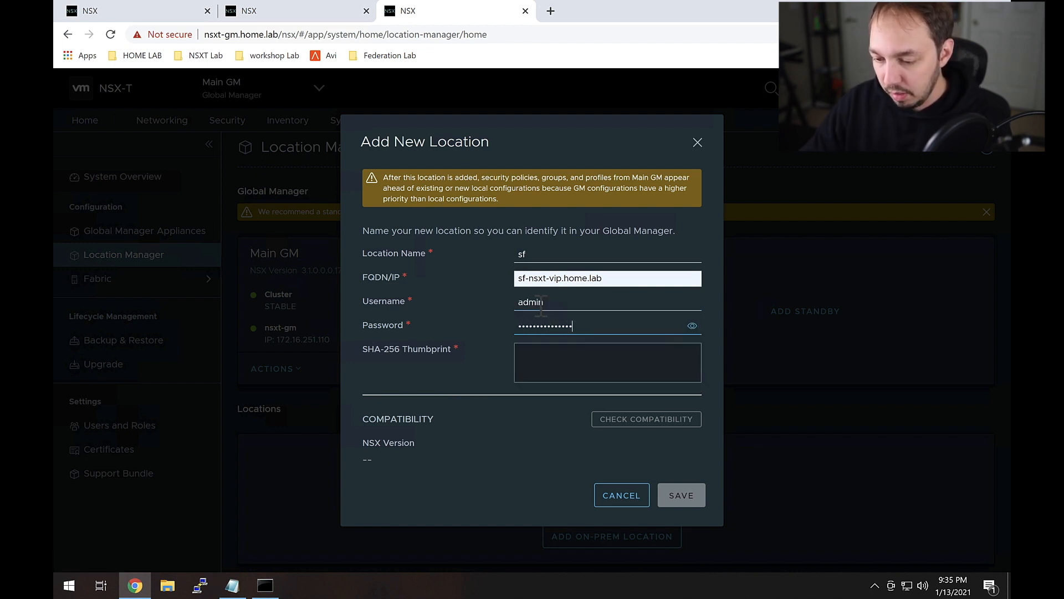
type("!")
left_click(551, 349)
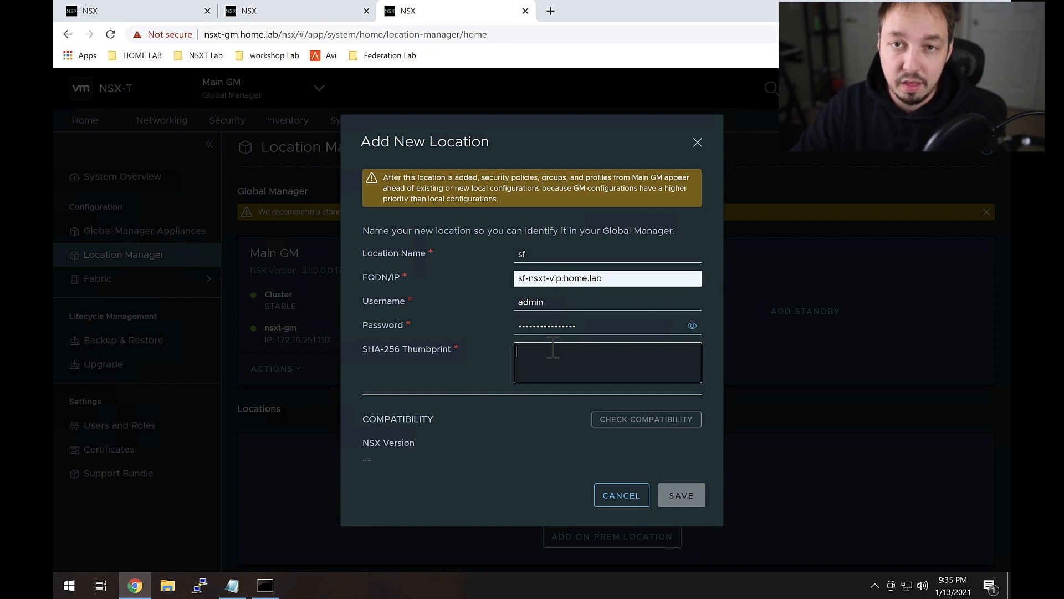
Step: Open a PuTTY SSH session to sf-nsxt-vip.home.lab and log in as admin
left_click(200, 584)
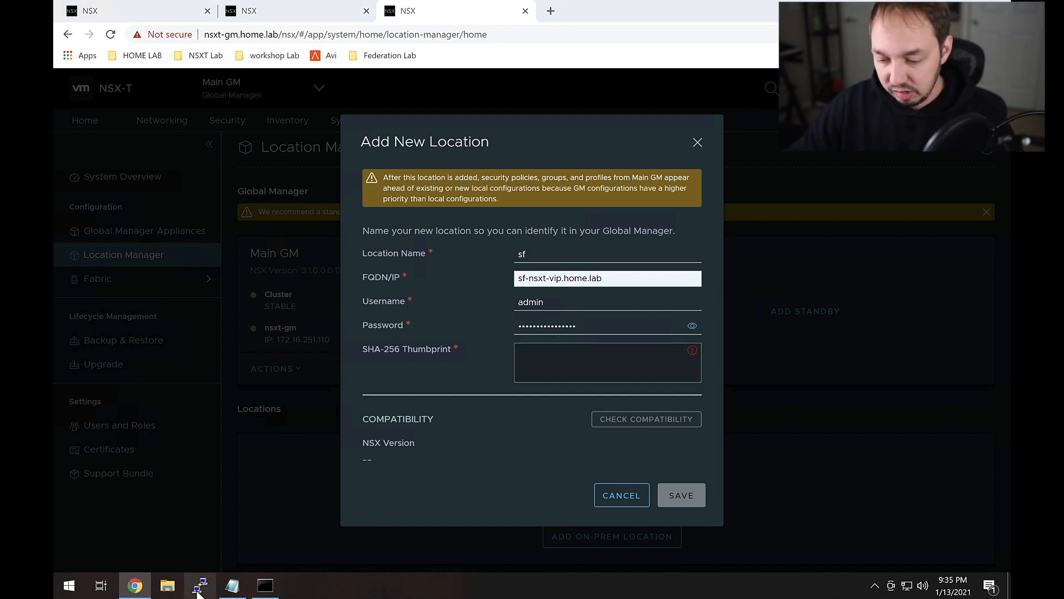
left_click_drag(523, 169, 259, 115)
left_click_drag(289, 179, 191, 177)
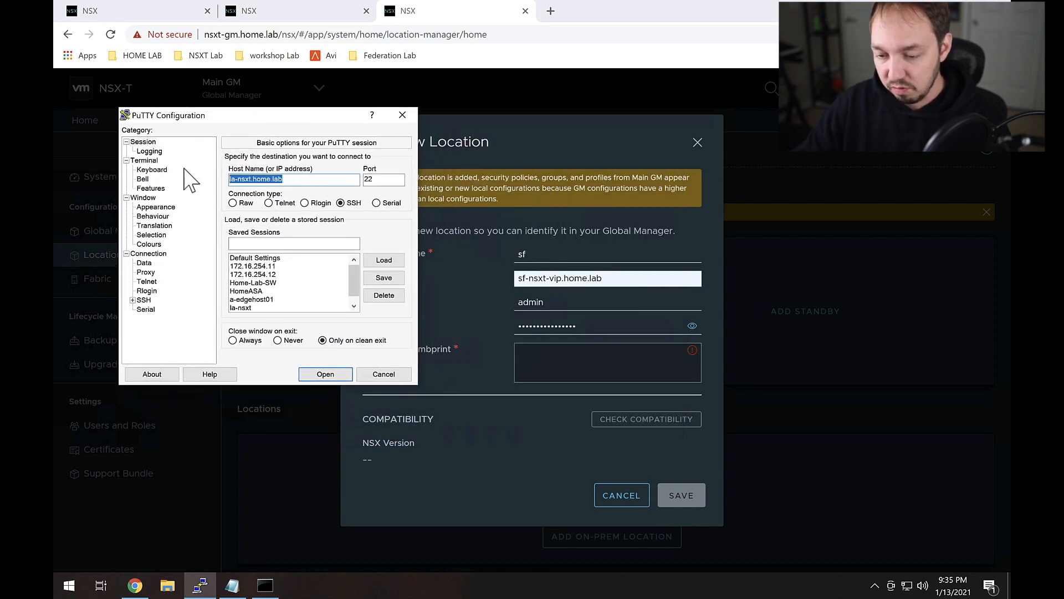
type("sf-nsxt-vip")
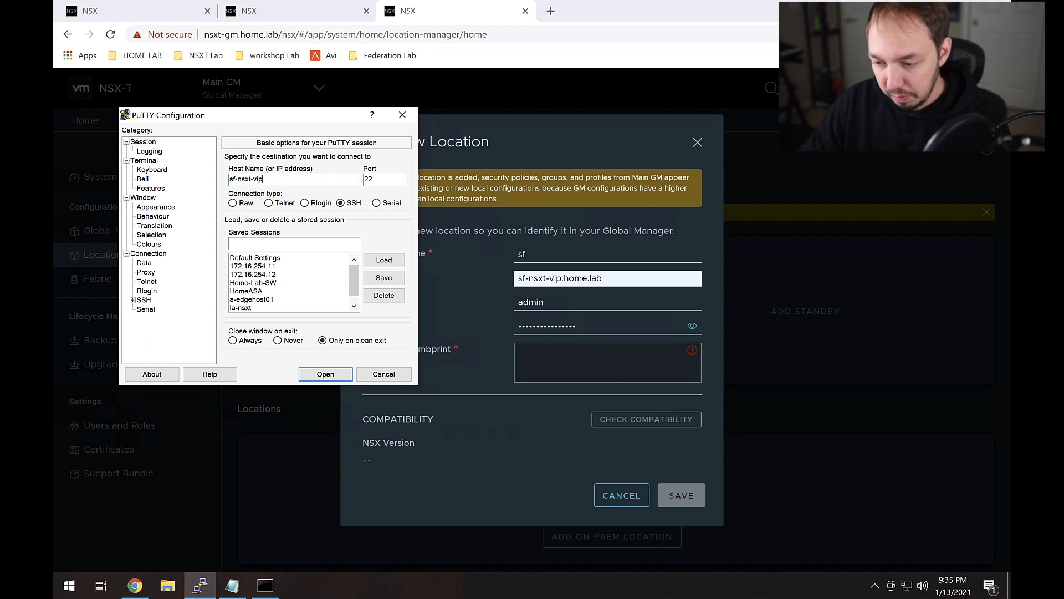
type(".home.lab")
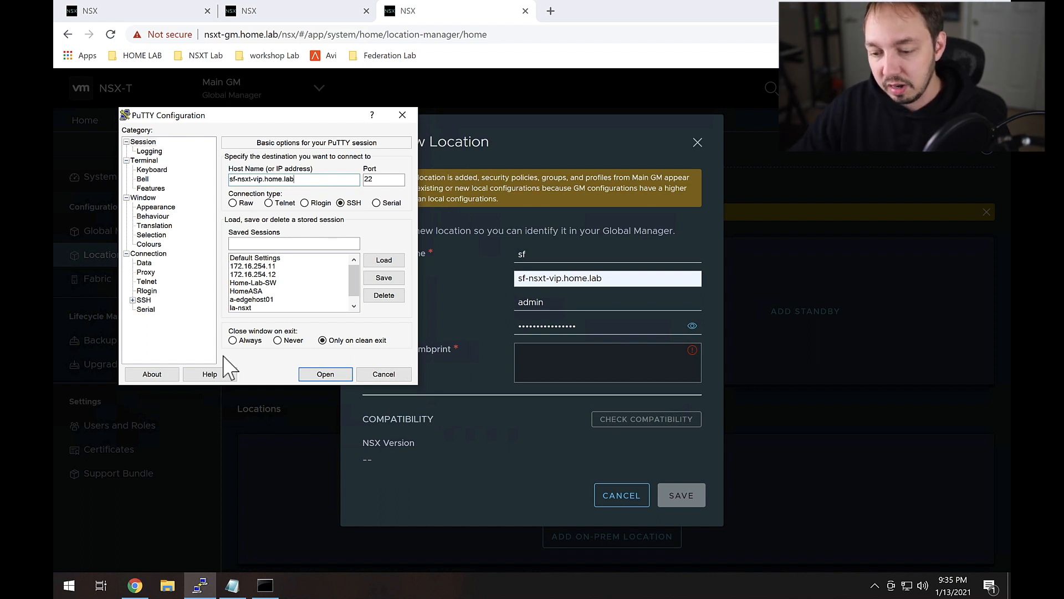
left_click(325, 375)
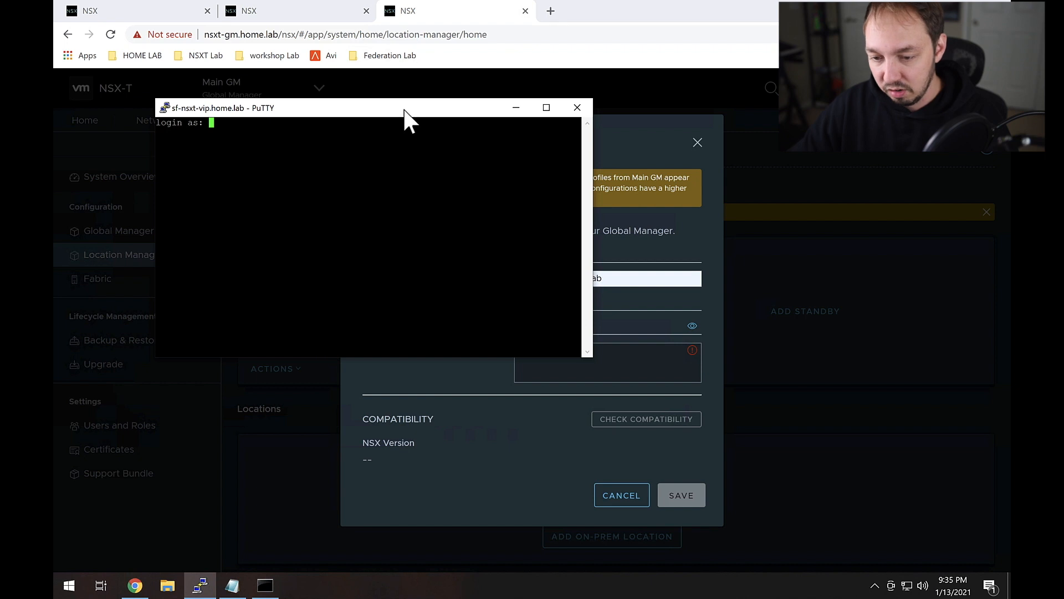
left_click_drag(404, 109, 327, 86)
type("admin")
key("Return")
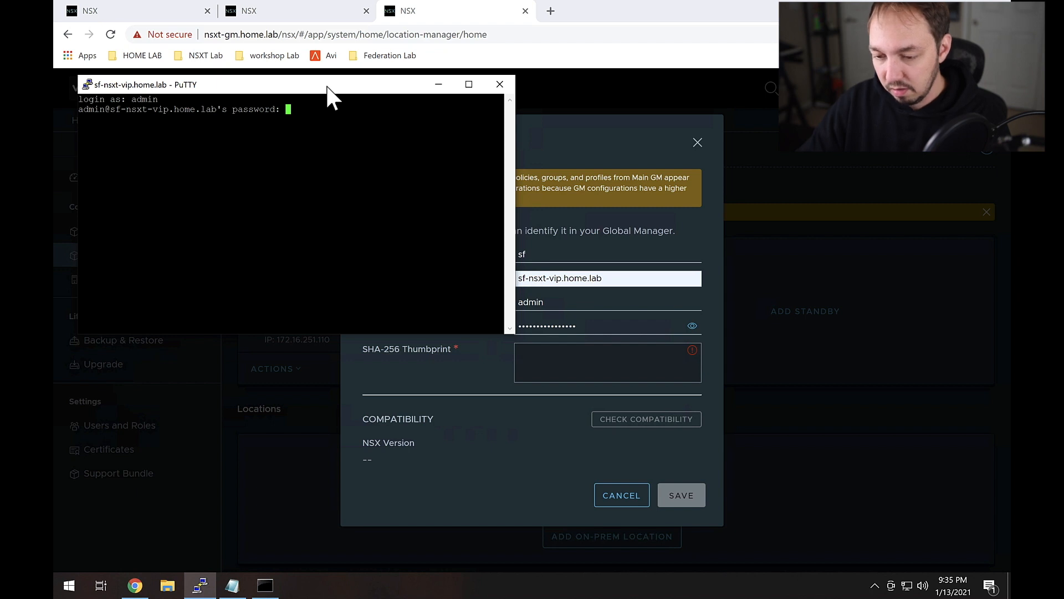
key("Return")
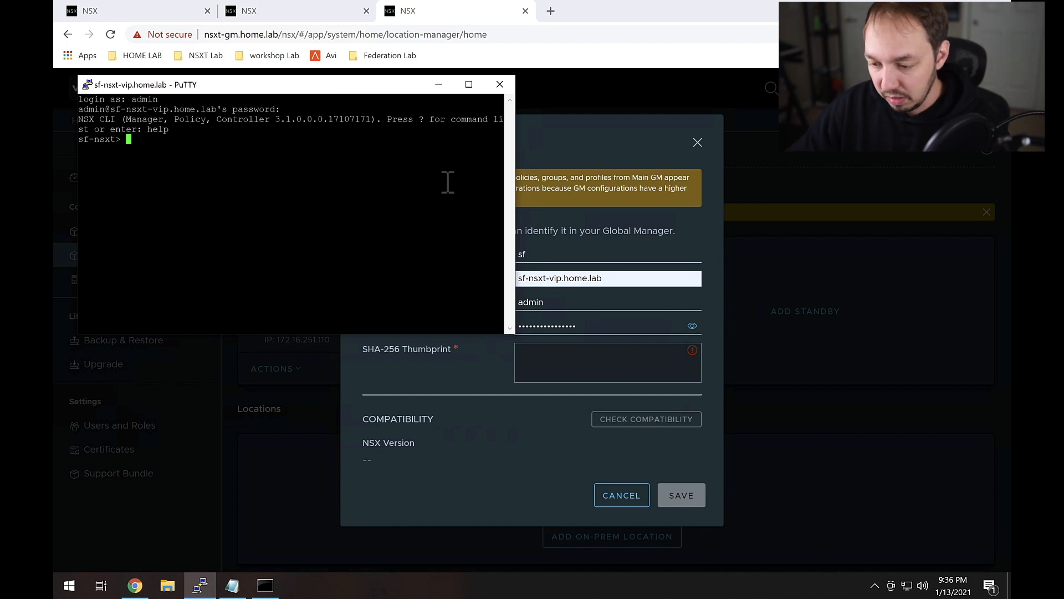
left_click_drag(510, 331, 838, 235)
Step: Run 'get certificate cluster thumbprint' and copy the printed hash
type("get certificate")
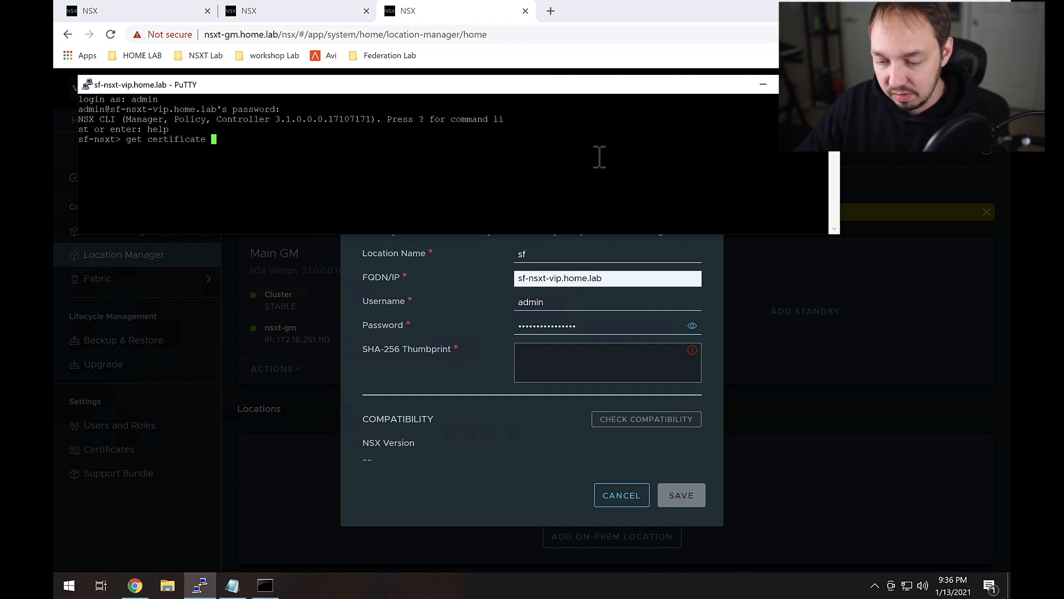
key("question")
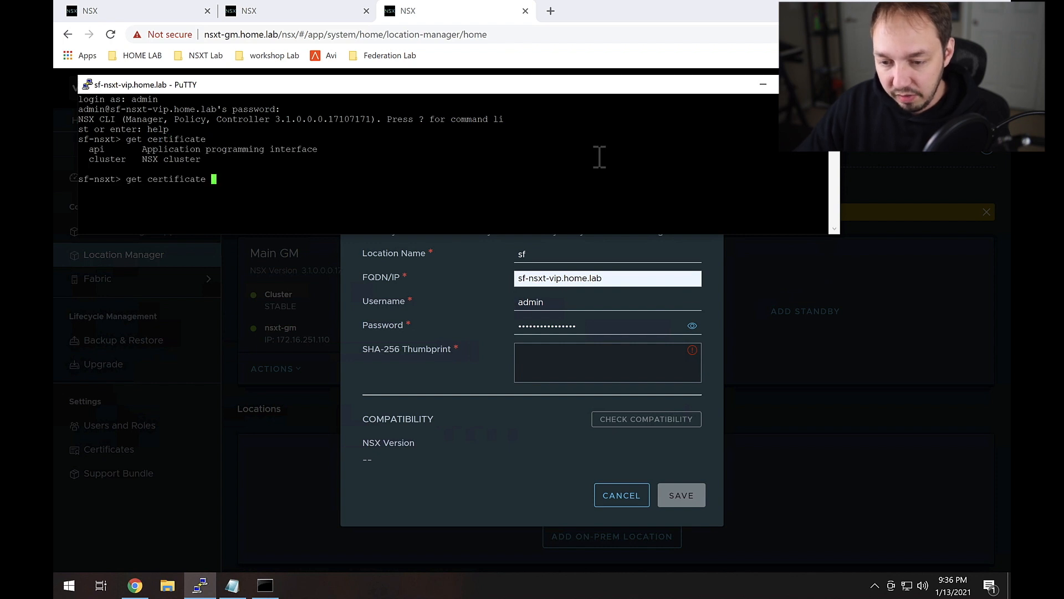
type("cluster")
key("question")
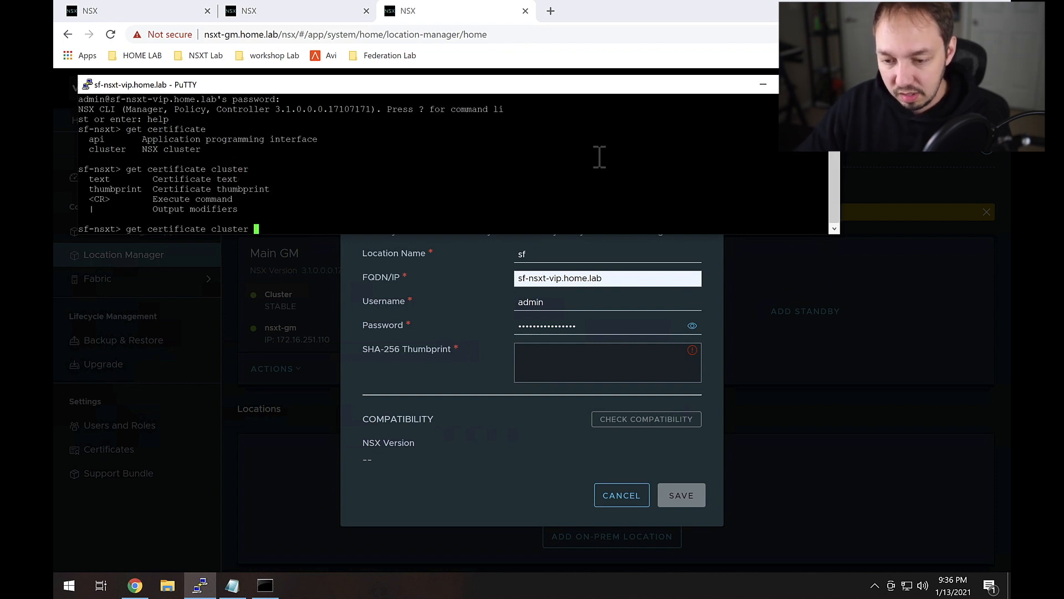
type("thumbprint")
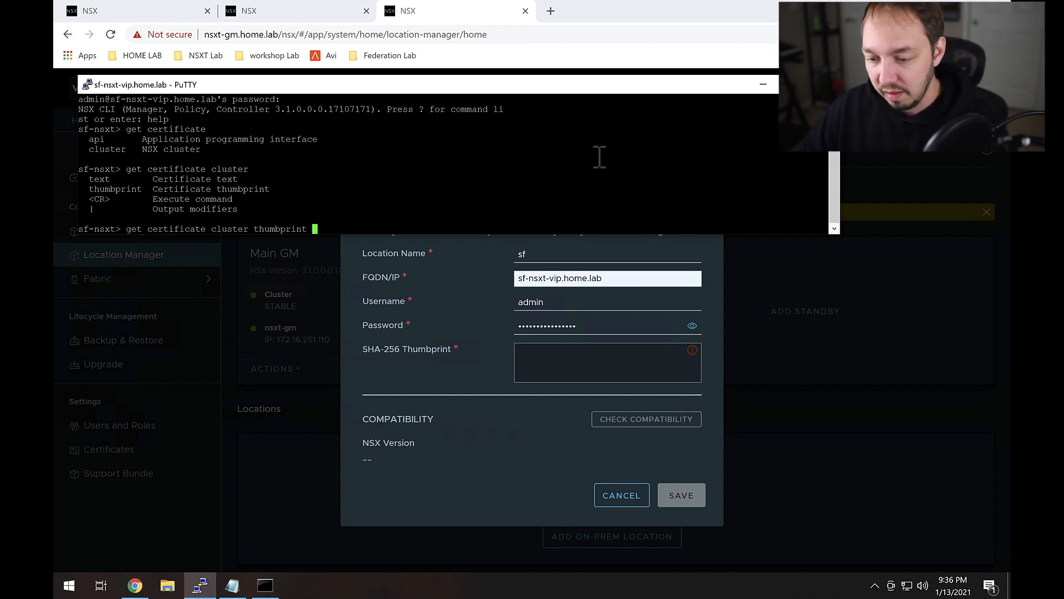
key("Return")
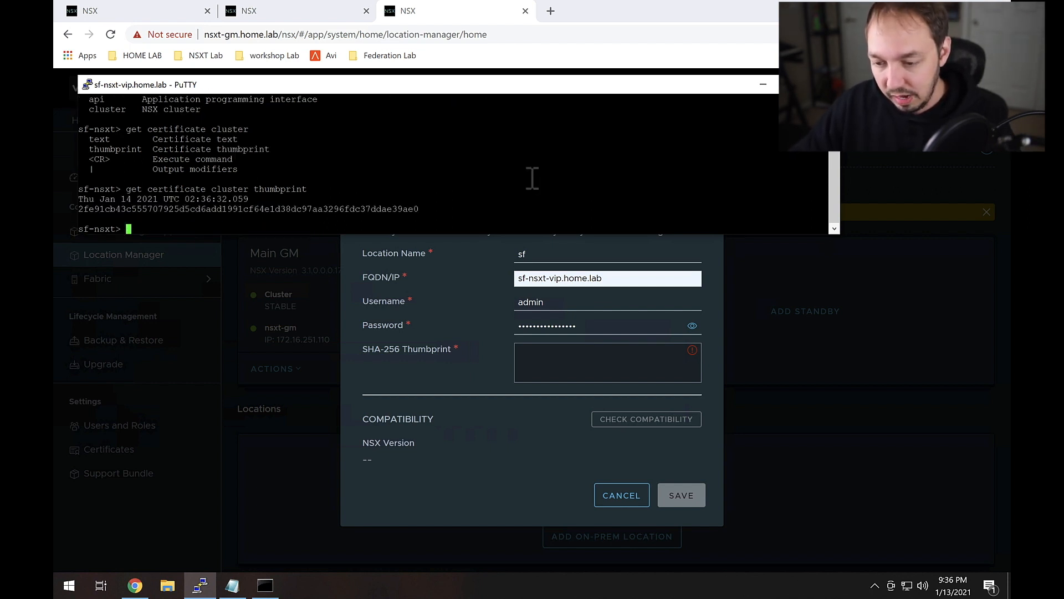
left_click_drag(418, 209, 82, 212)
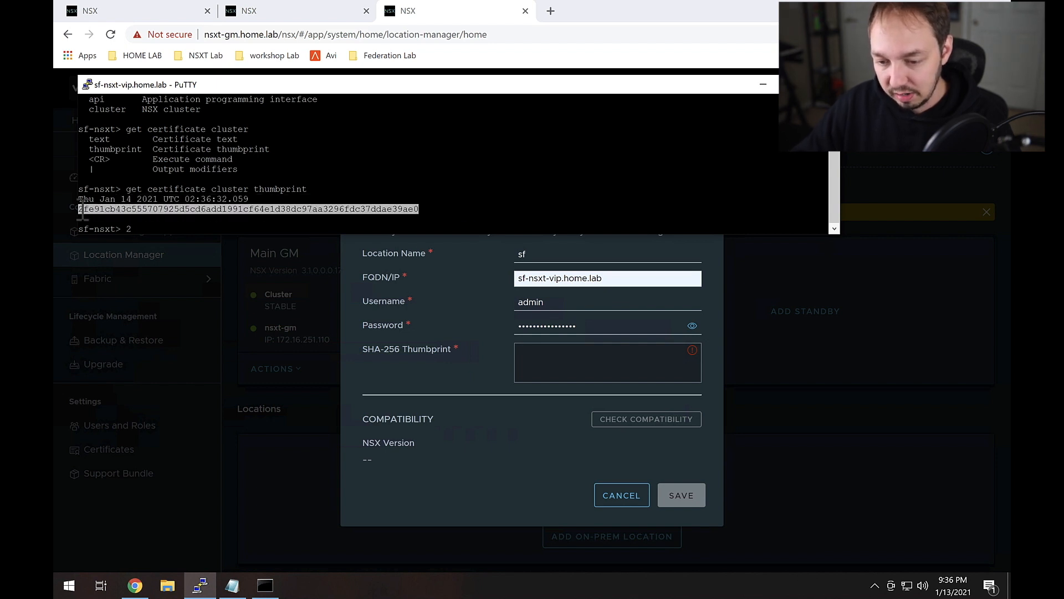
right_click(82, 211)
Step: Paste the thumbprint, confirm compatibility with NSX 3.1.0.0.17107171, and save the sf location
left_click(557, 363)
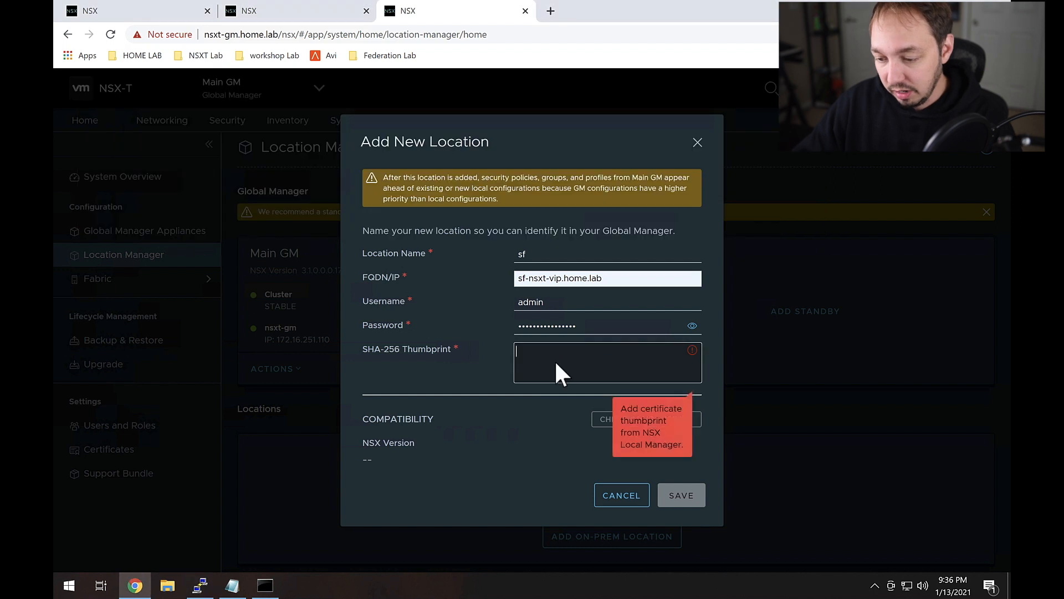
right_click(559, 359)
left_click(623, 236)
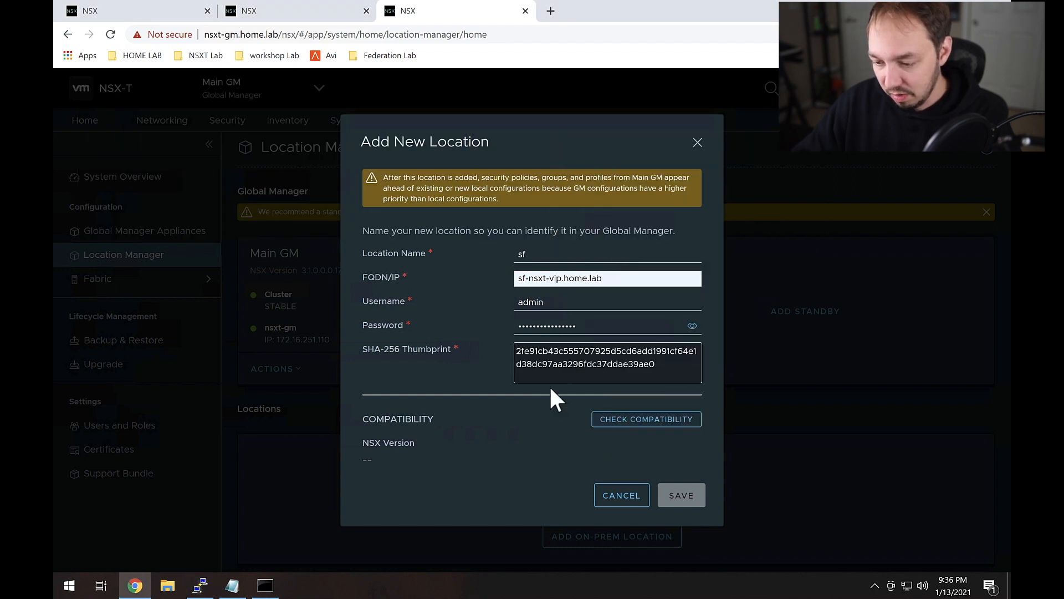
left_click(626, 424)
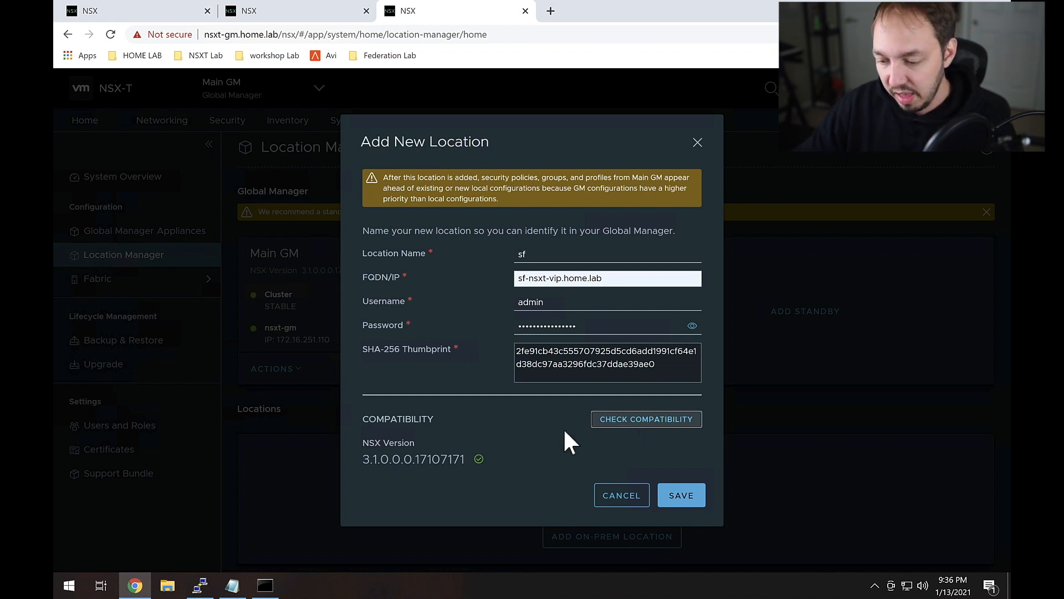
left_click_drag(466, 459, 369, 460)
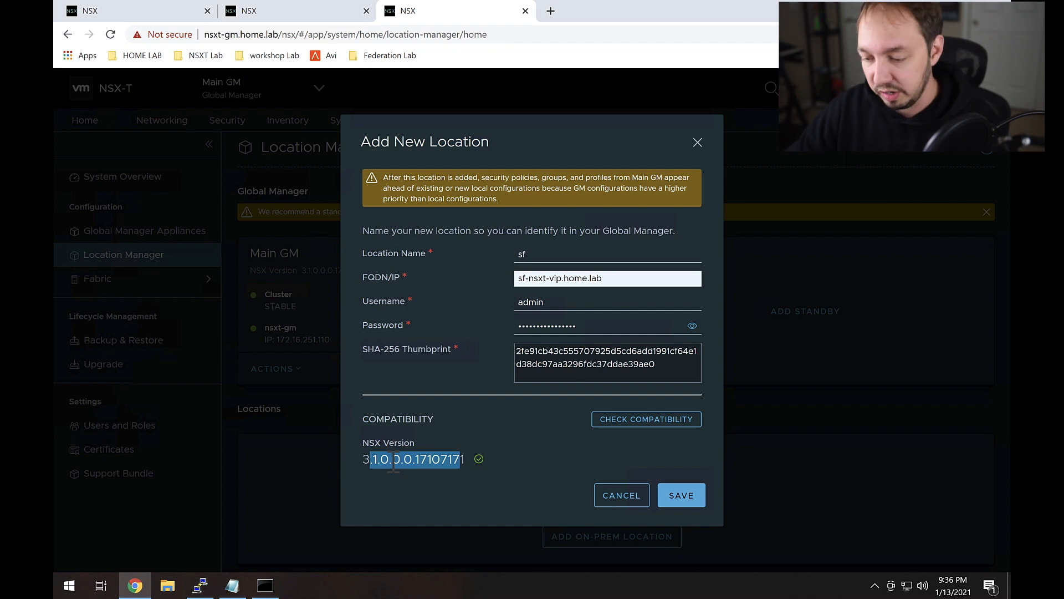
left_click(541, 469)
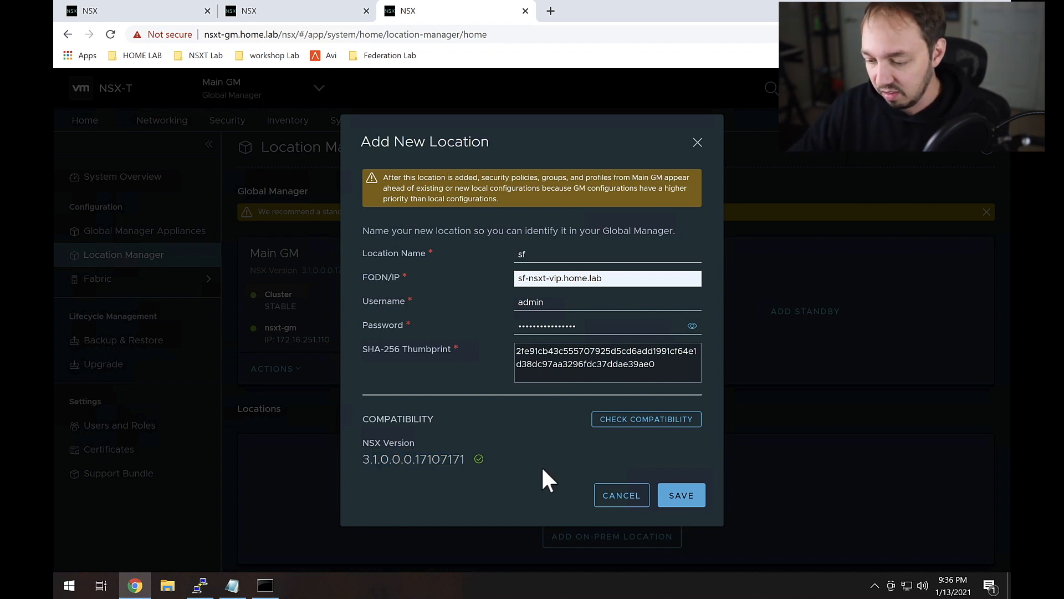
left_click(687, 495)
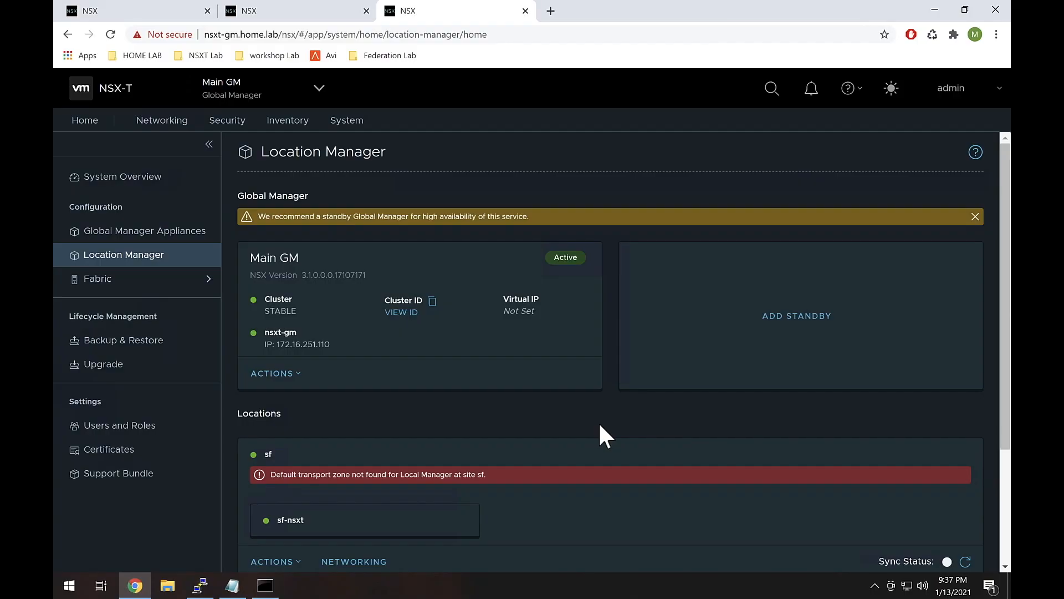
Step: Refresh the sf location card's sync status so it shows Success
scroll(598, 421, "down", 1)
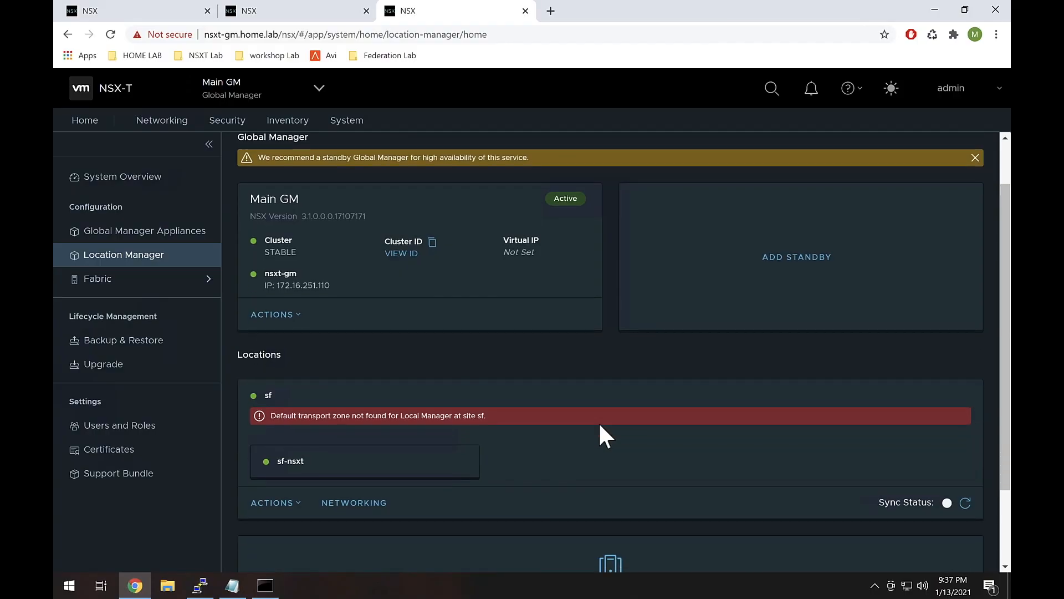
left_click_drag(269, 394, 264, 392)
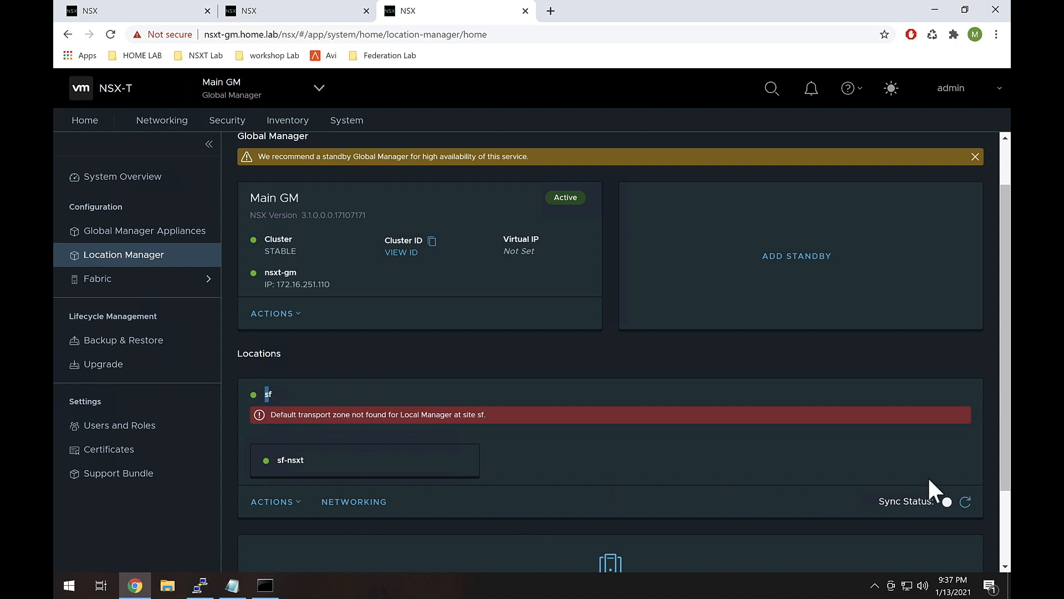
left_click(965, 503)
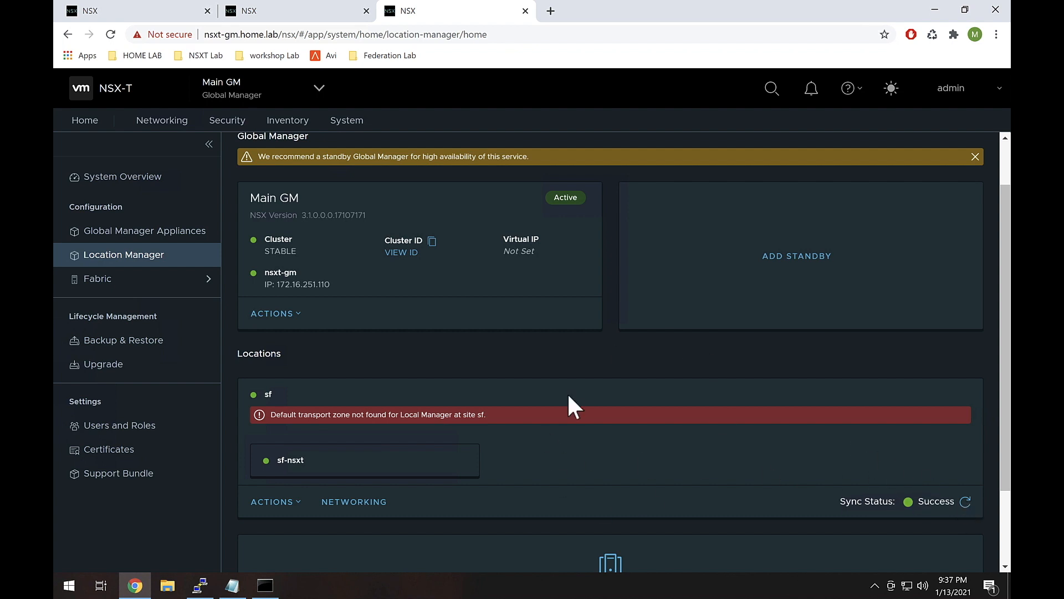
scroll(574, 466, "down", 2)
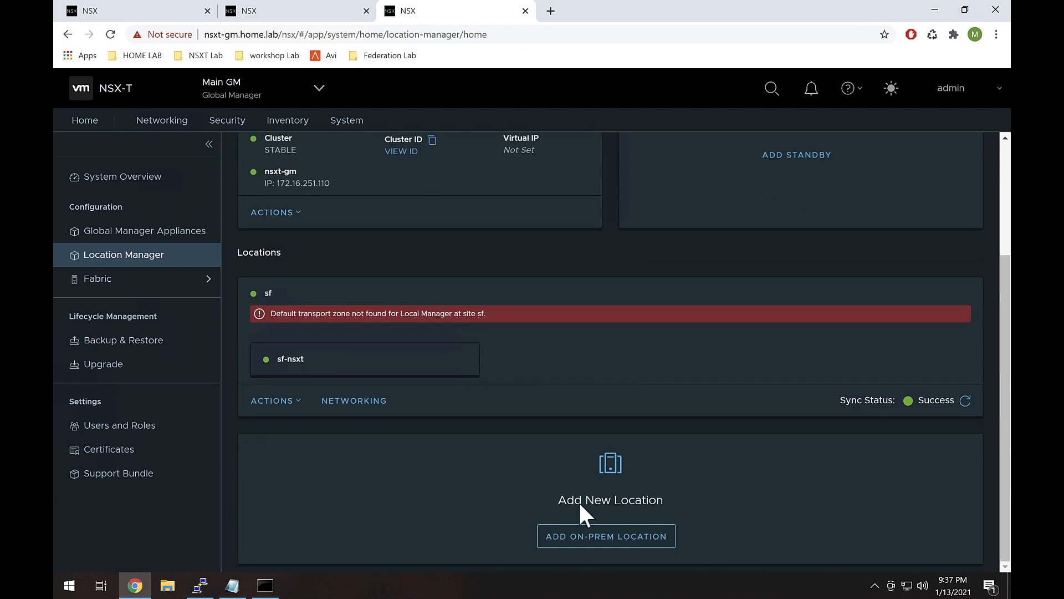
Step: Start a new on-prem location named la with FQDN la-nsxt-vip.home.lab
left_click(581, 536)
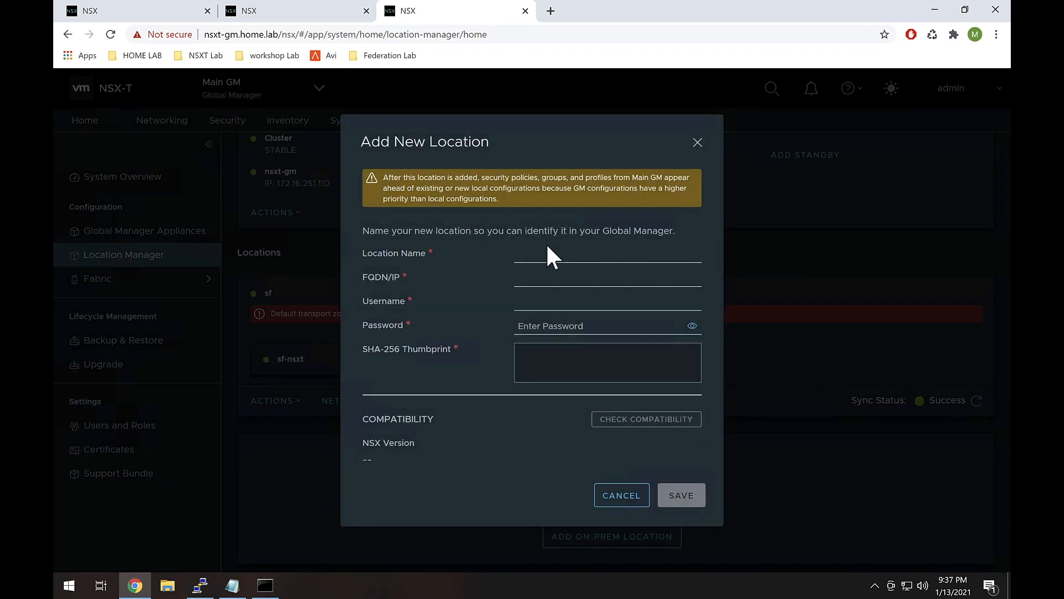
left_click(549, 256)
type("la")
left_click(539, 278)
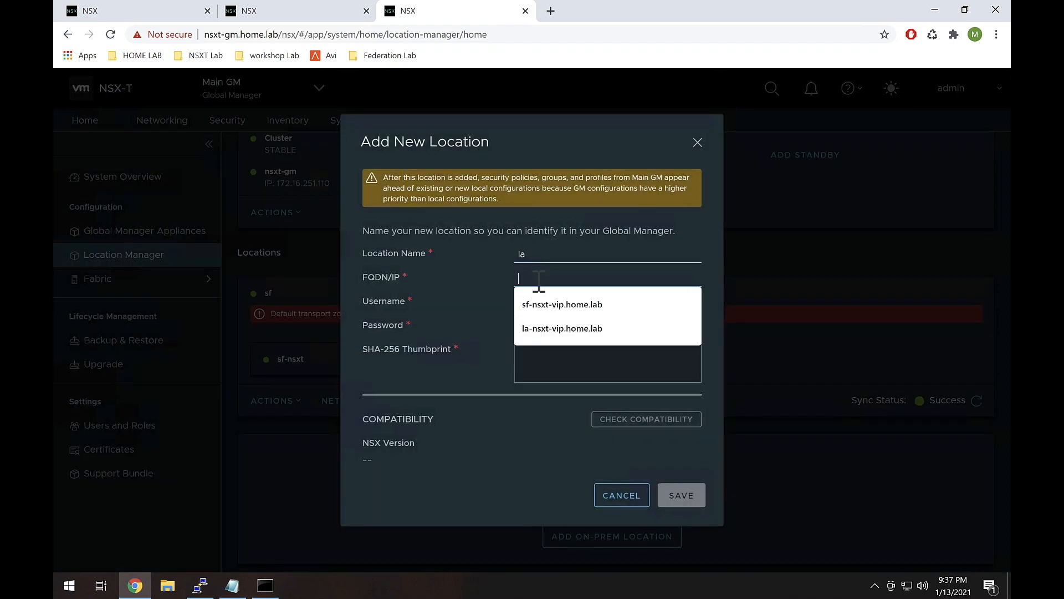
left_click(543, 328)
Step: Enter the admin username and account password for the la location
left_click(548, 302)
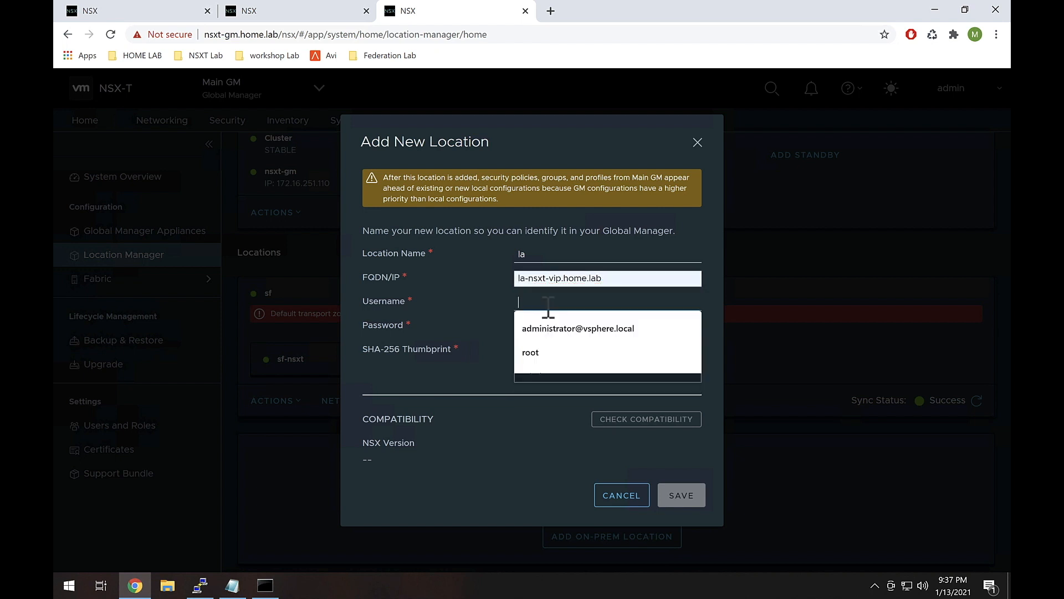
type("admin")
key("Tab")
type("VMw")
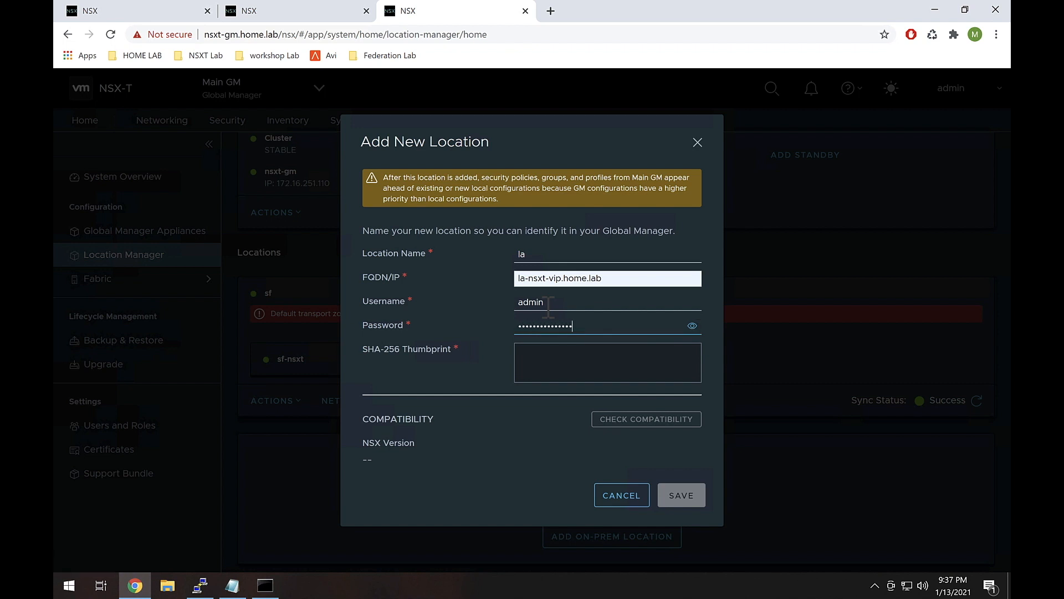
left_click(205, 586)
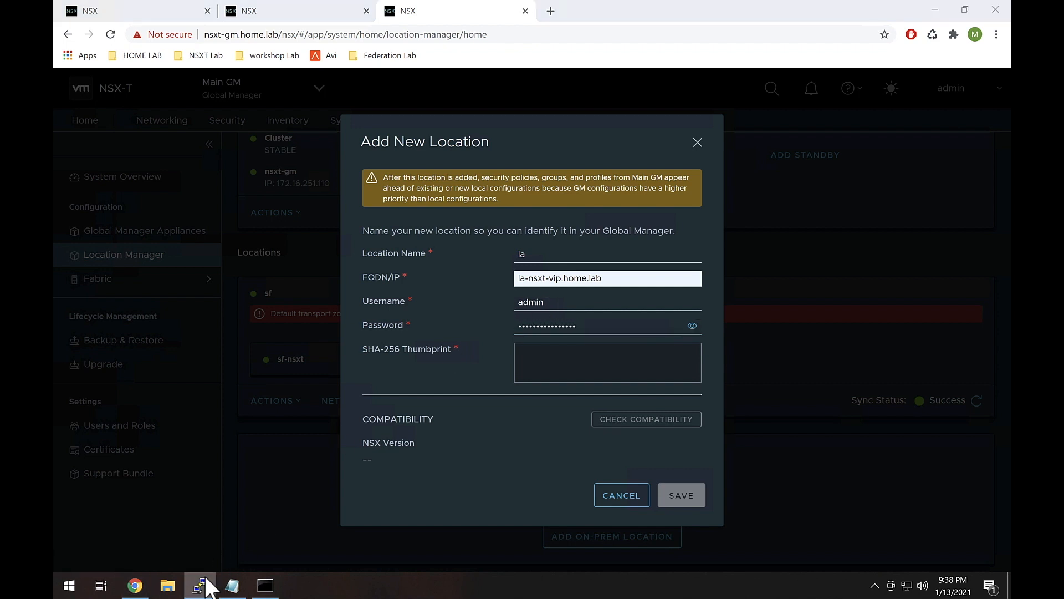
right_click(208, 587)
Step: Open a PuTTY SSH session to la-nsxt-vip.home.lab and log in as admin
left_click(190, 521)
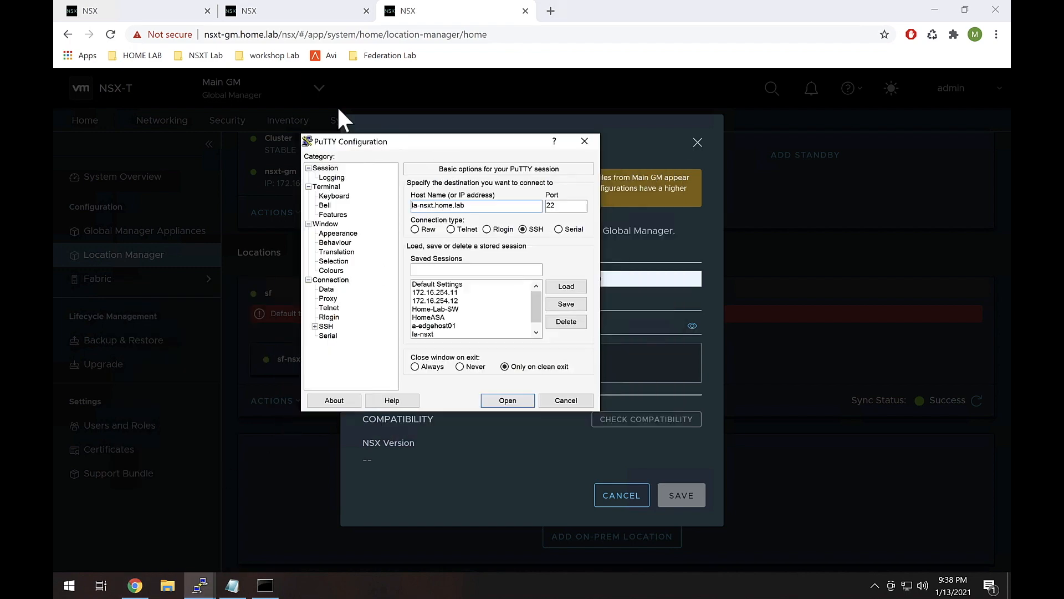
left_click_drag(423, 140, 328, 103)
left_click(340, 170)
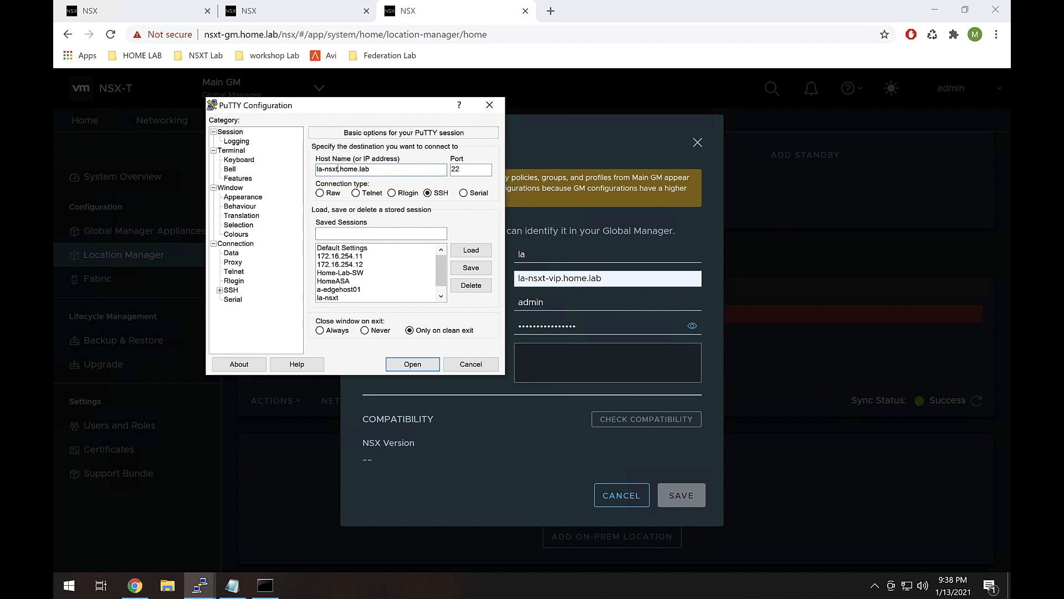
type("-vip")
key("Return")
type("as: a")
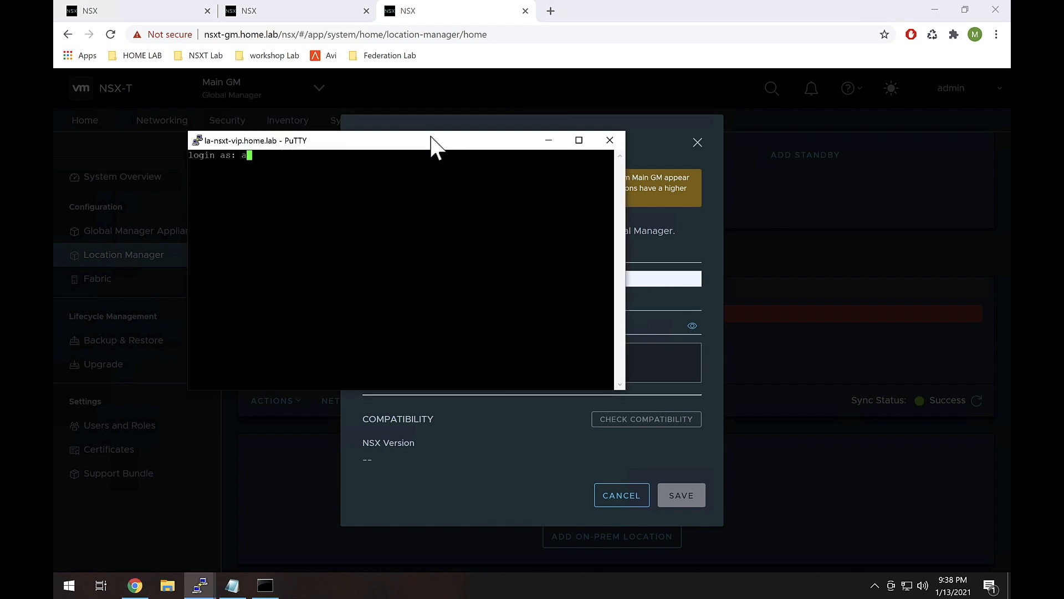
type("dmin")
key("Return")
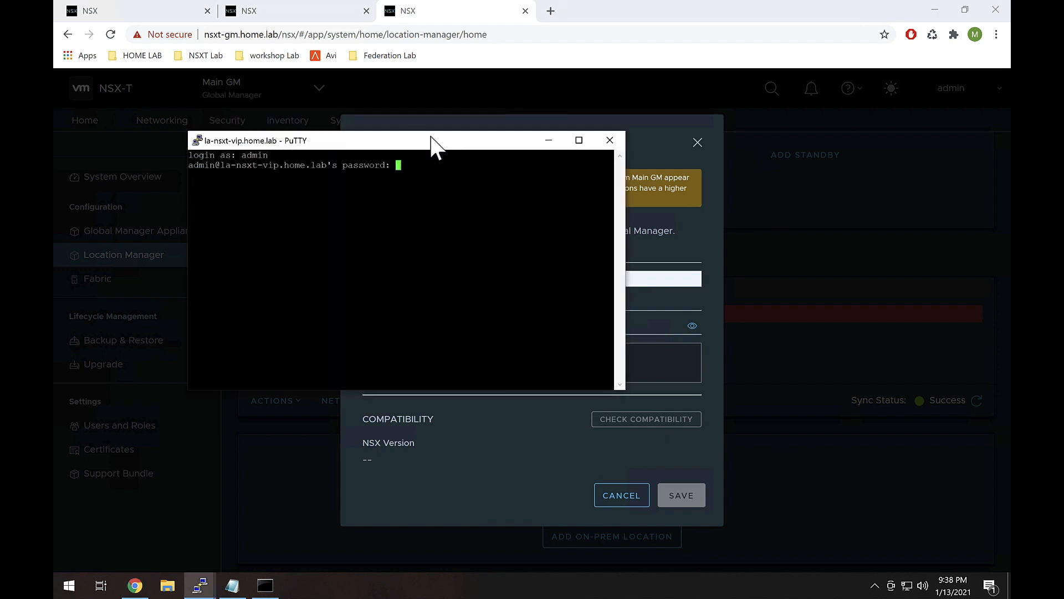
key("Return")
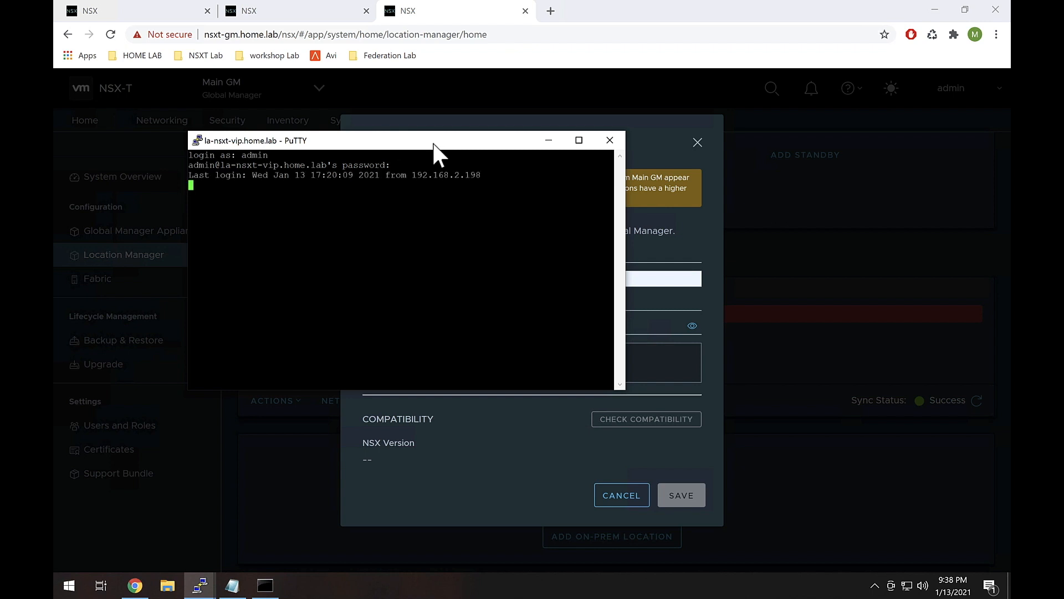
left_click_drag(445, 143, 389, 69)
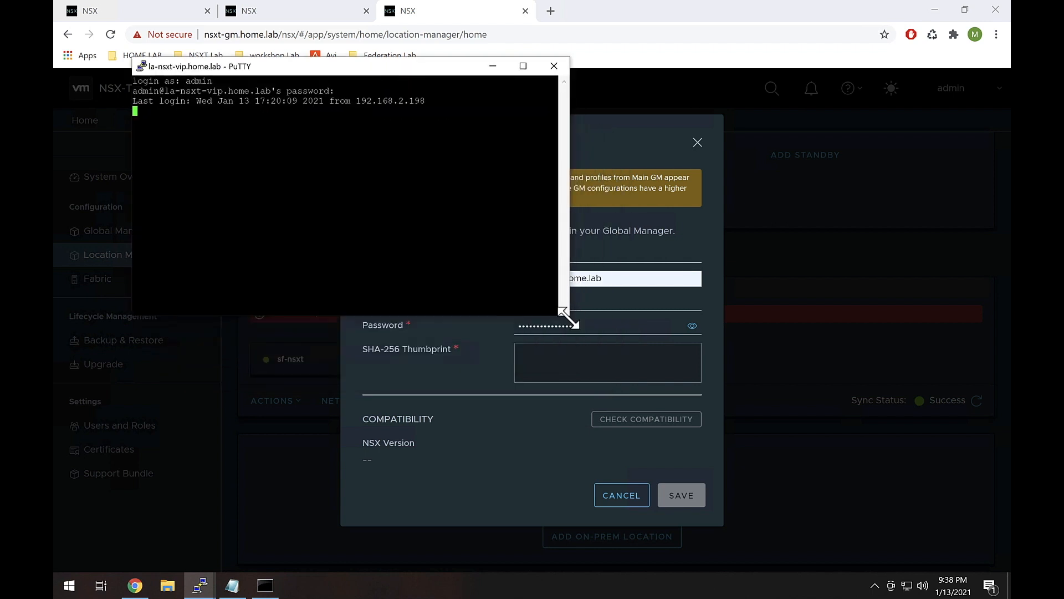
left_click_drag(587, 316, 879, 231)
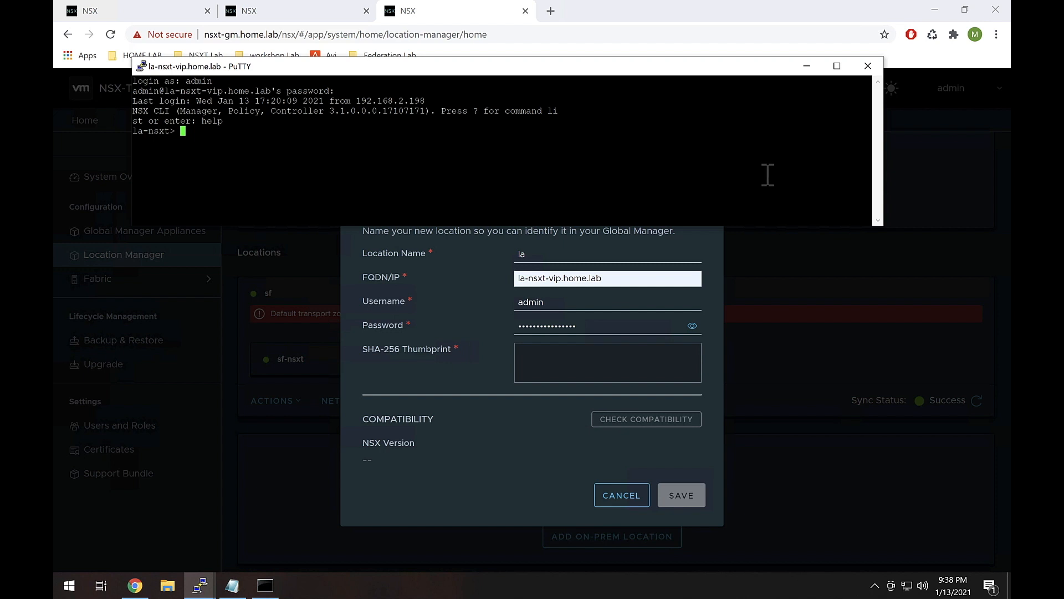
Step: Print la's cluster certificate thumbprint with 'get certificate cluster thumbprint' and copy the hash
type("get certificate")
key("question")
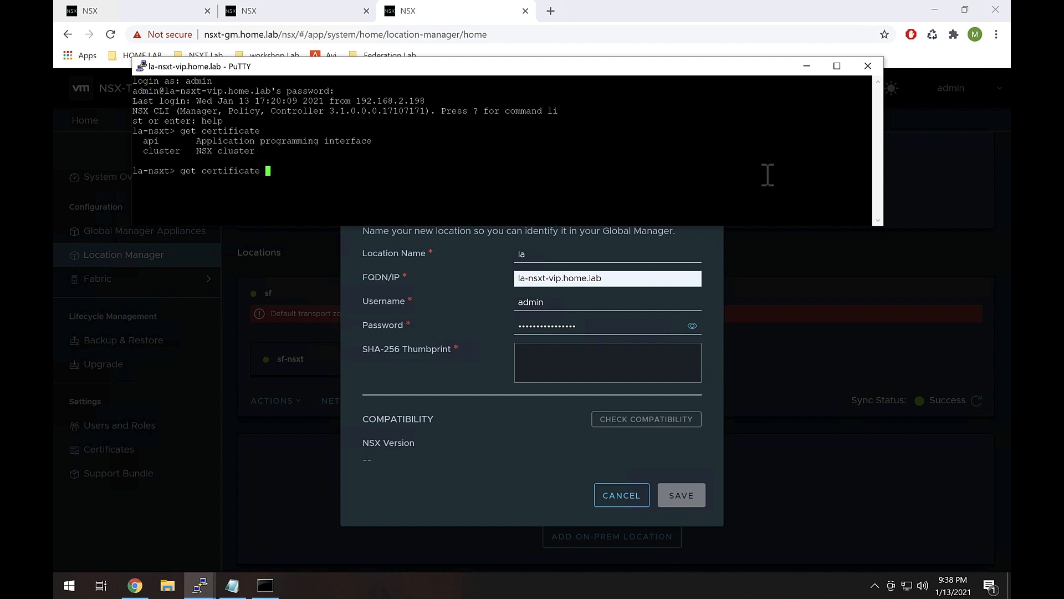
type("cluster")
key("question")
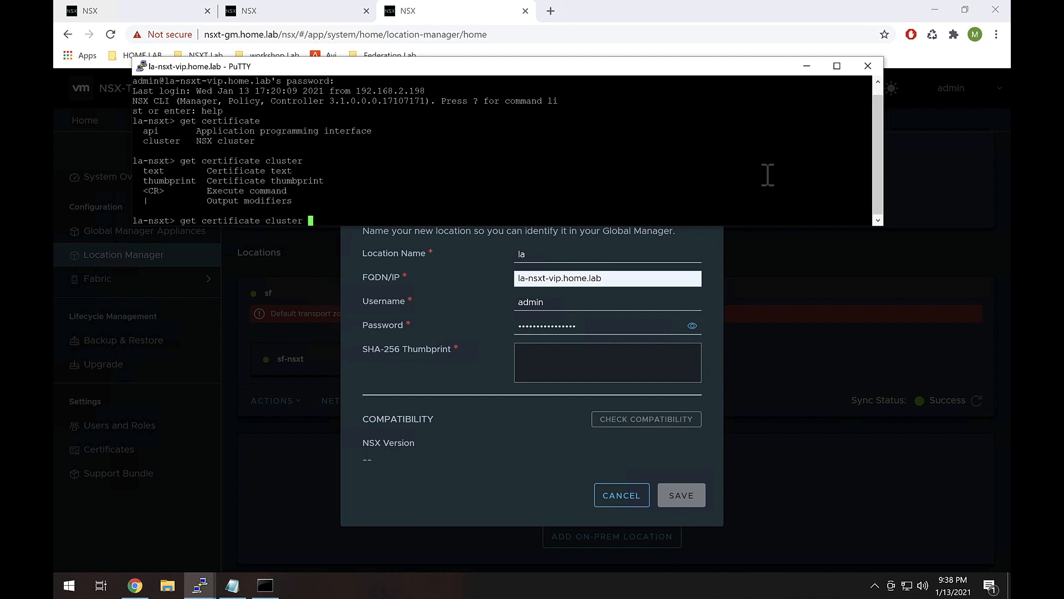
type("thumbprint")
key("Return")
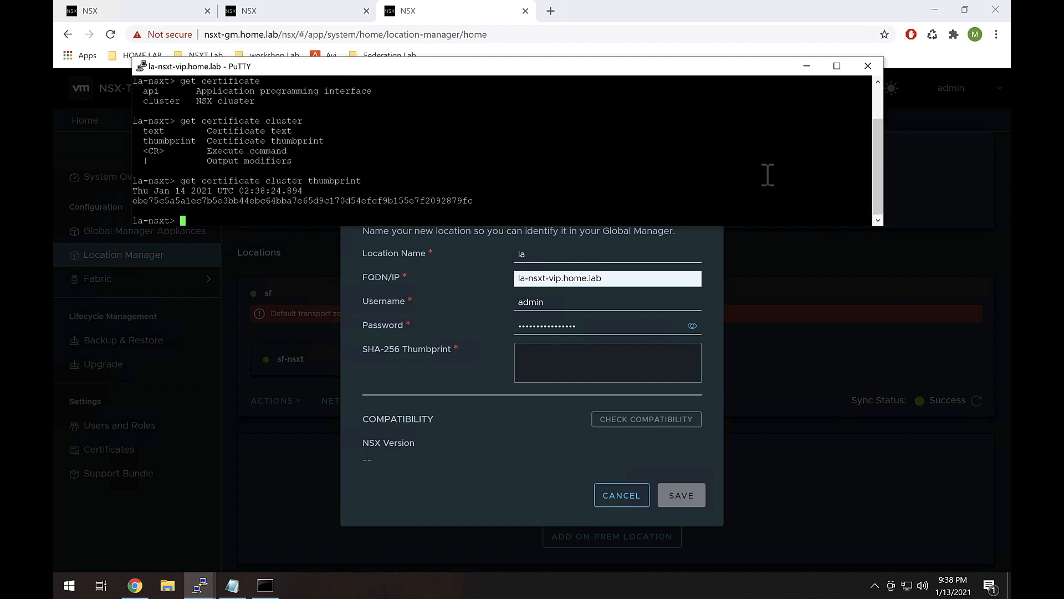
left_click_drag(474, 201, 137, 203)
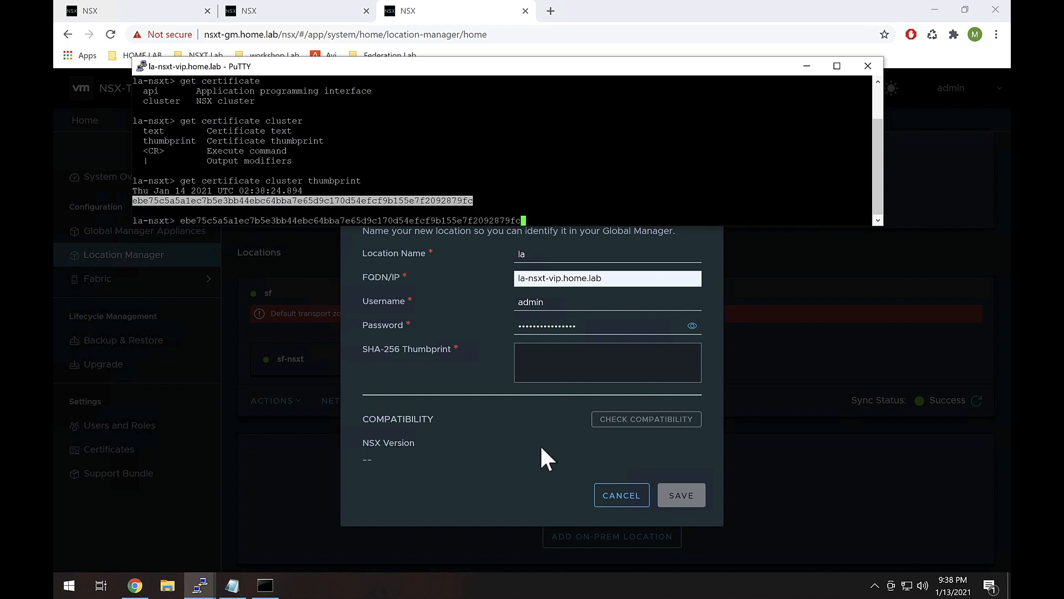
Step: Paste the thumbprint into the la form, check compatibility, and save the location
left_click(550, 354)
right_click(550, 354)
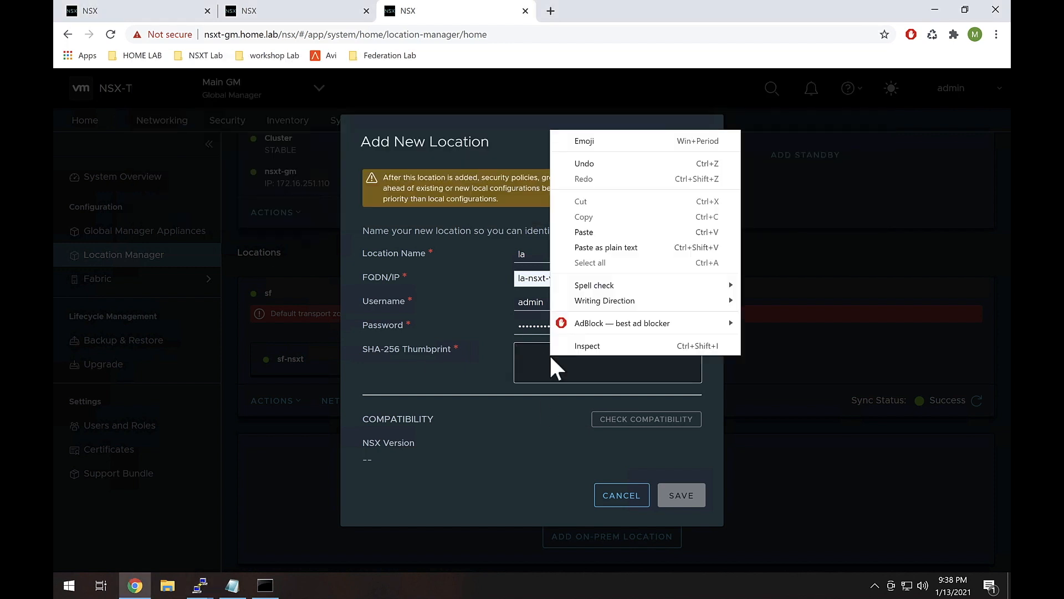
left_click(612, 231)
left_click(612, 420)
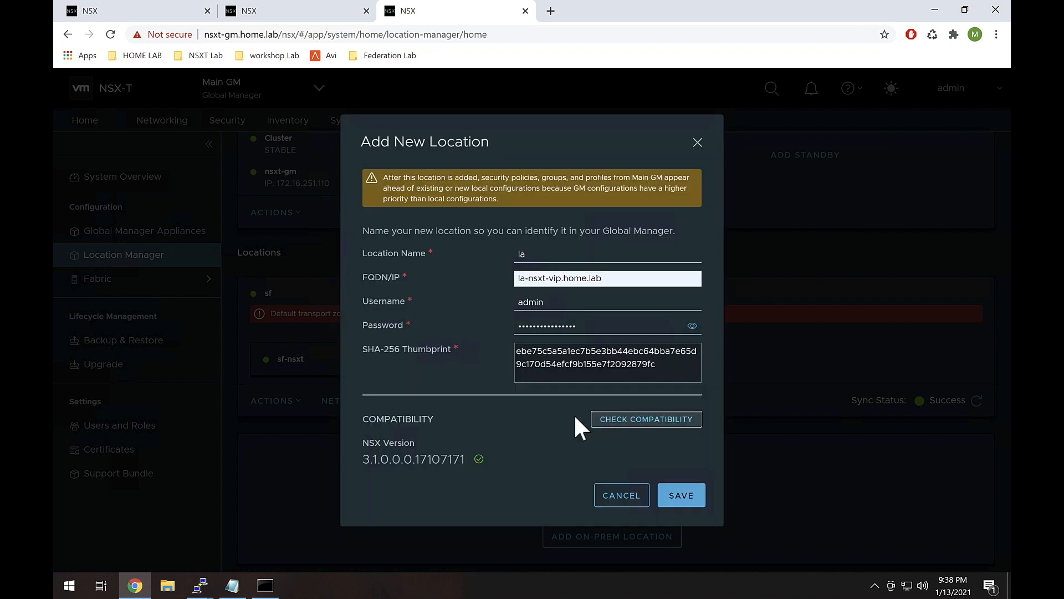
left_click(677, 493)
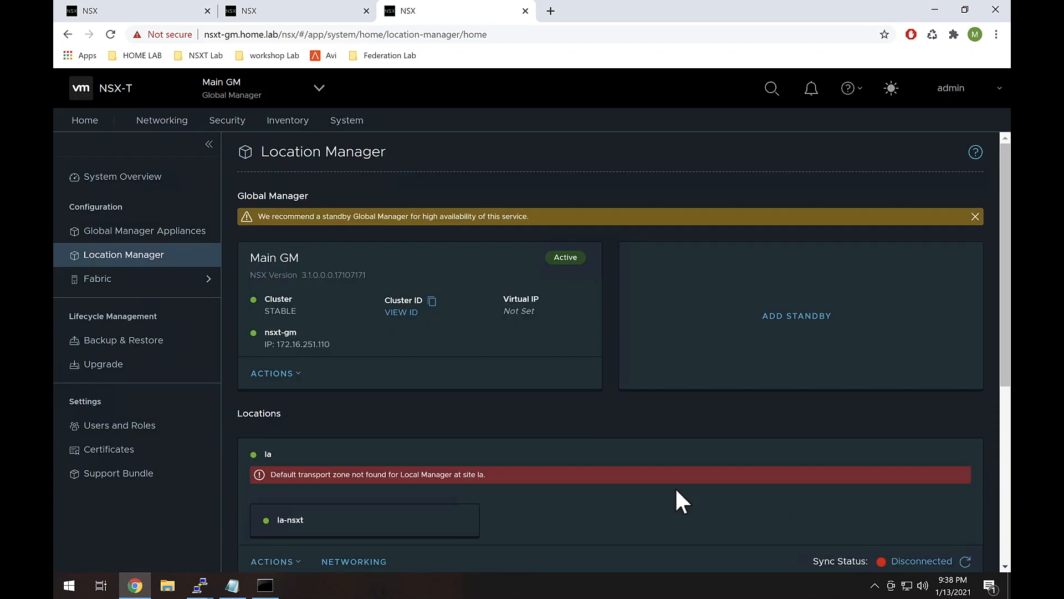
Step: Reload Location Manager to confirm la at 172.16.251.107 syncs with status Success
scroll(677, 490, "down", 6)
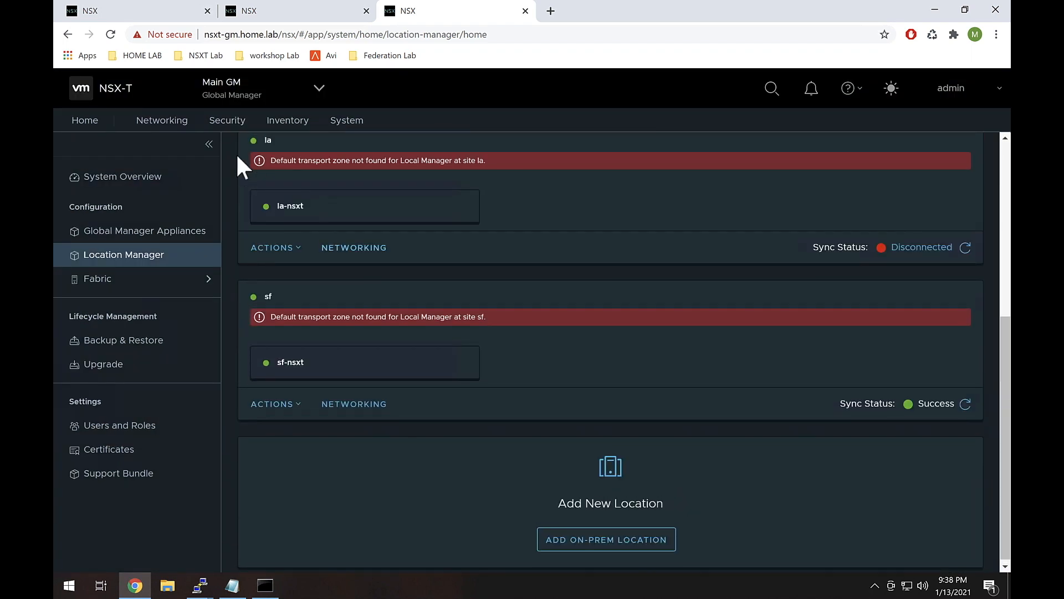
left_click(110, 34)
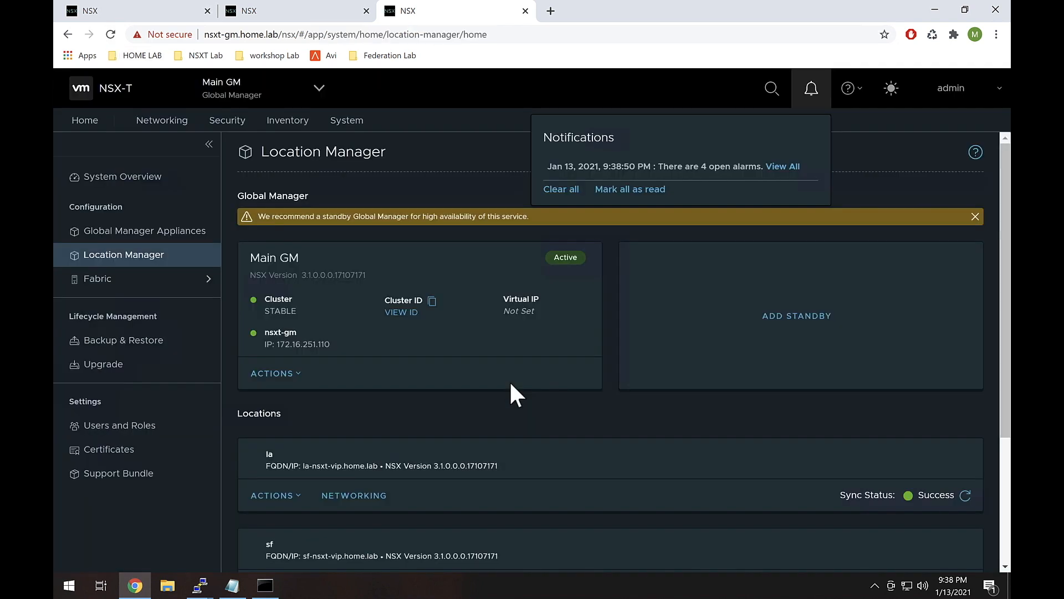
scroll(510, 382, "down", 3)
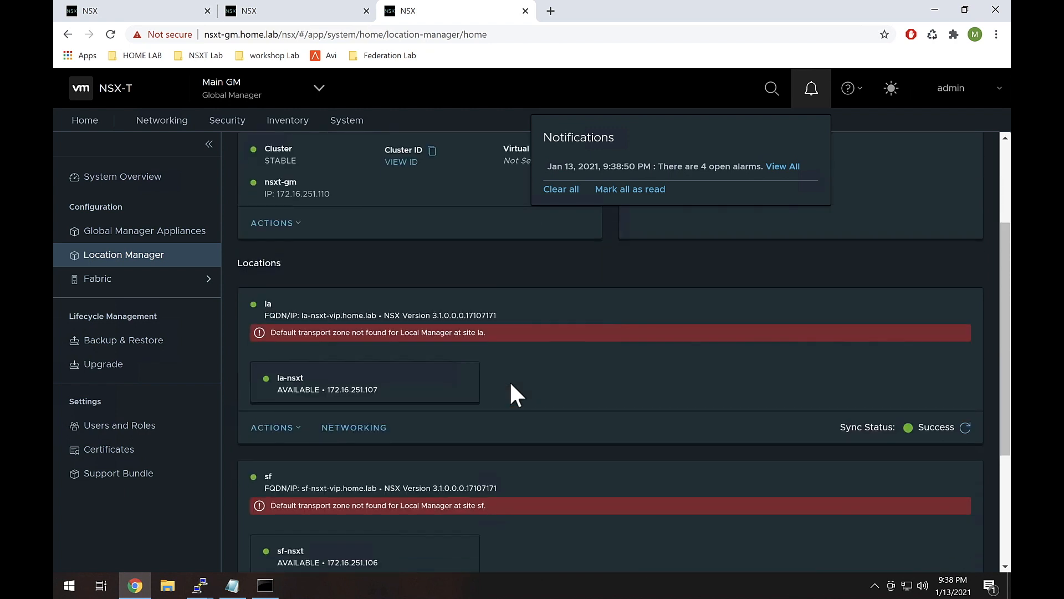
scroll(510, 380, "down", 1)
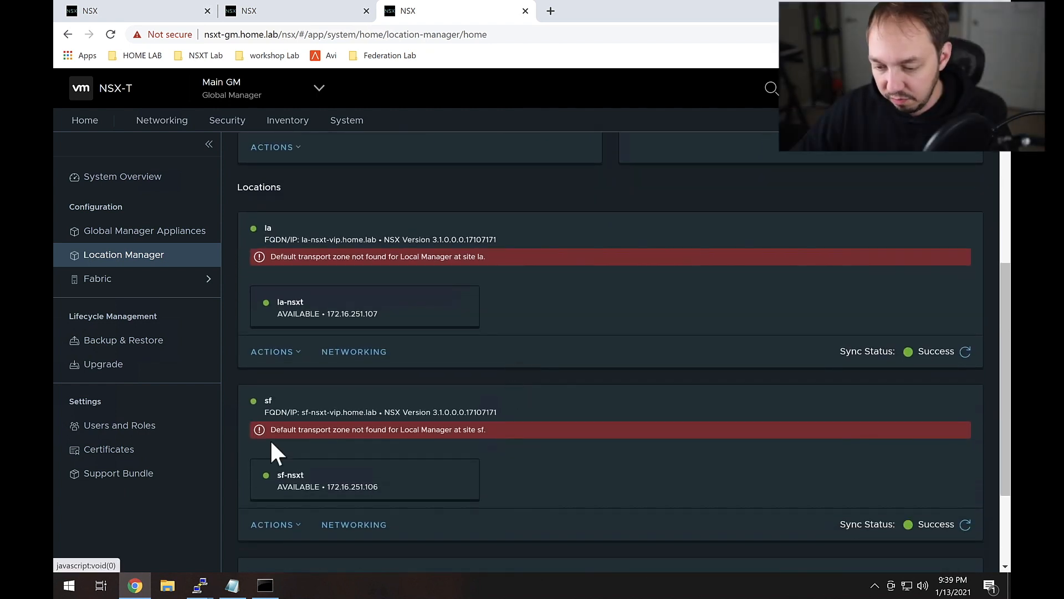
left_click_drag(279, 431, 393, 434)
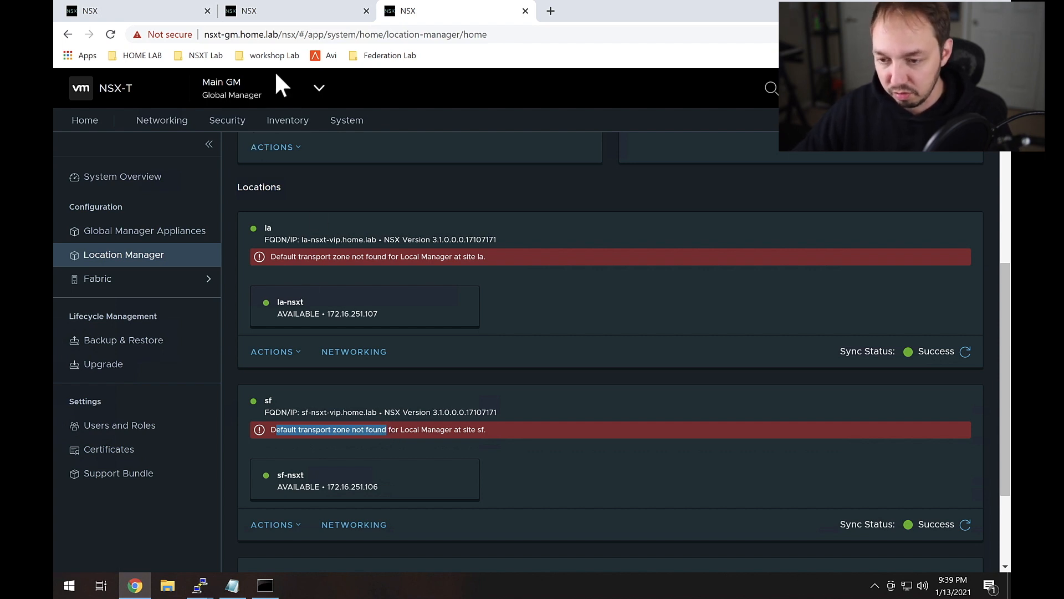
Step: On the sf-nsxt manager, view the Fabric transport zones list
left_click(283, 15)
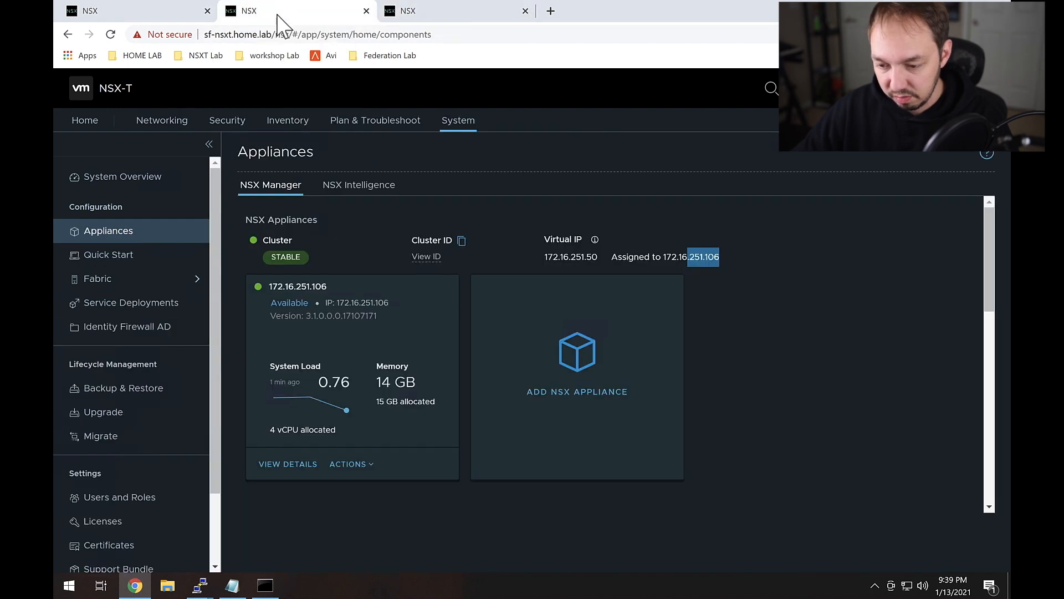
left_click(159, 283)
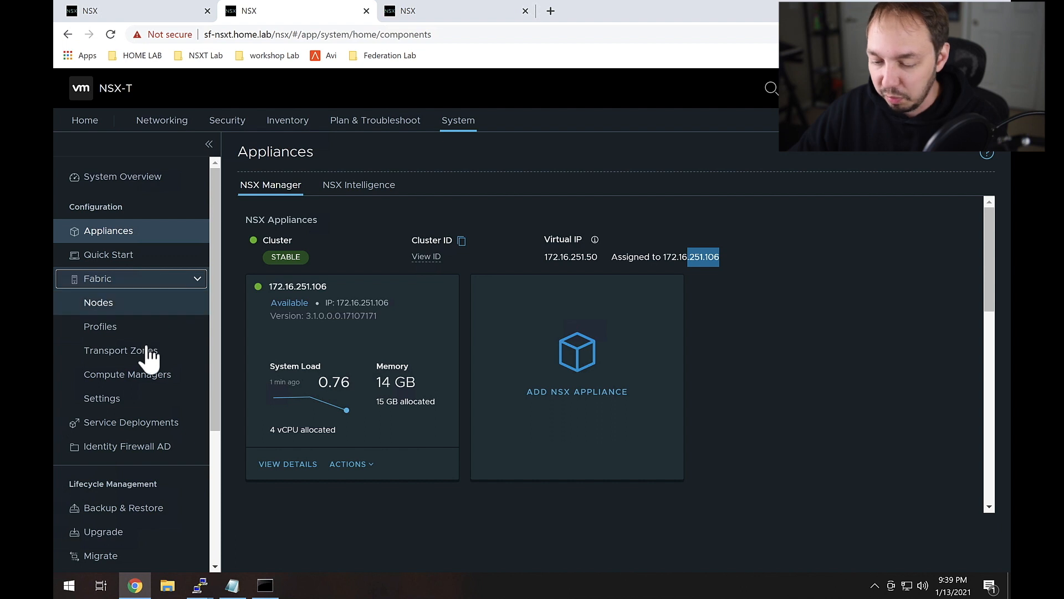
left_click(172, 358)
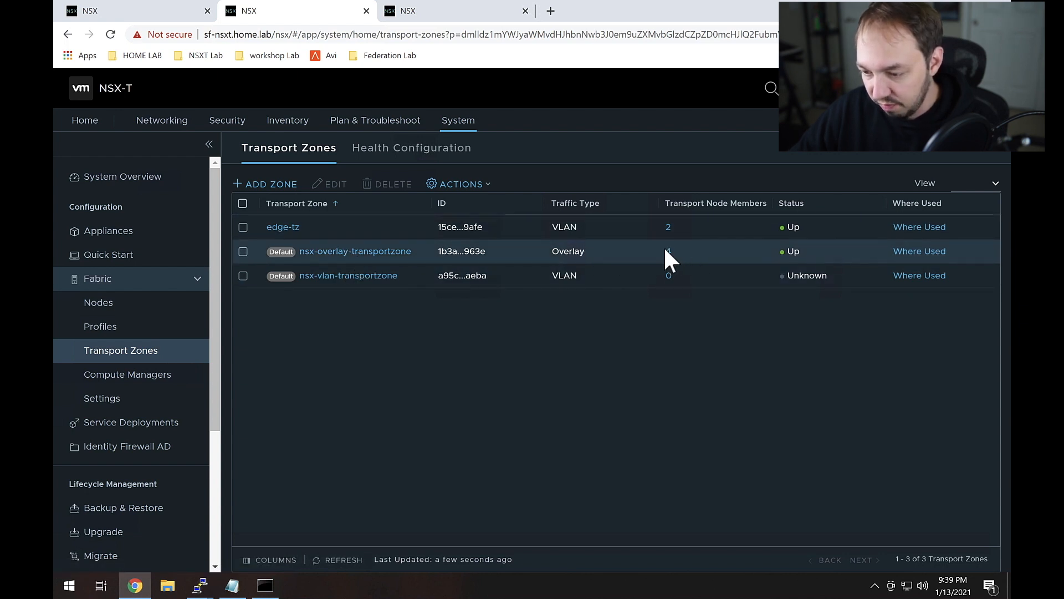
Step: List sf's host nodes managed by sf-vcsa, with ComputeCluster and EdgeCluster expanded
left_click(127, 304)
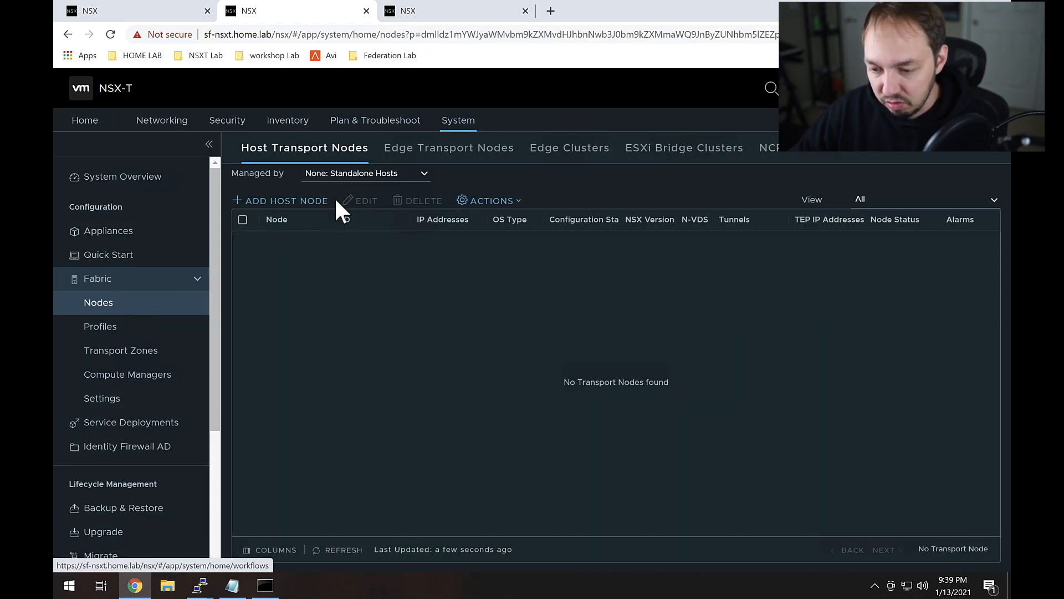
left_click(349, 173)
left_click(359, 205)
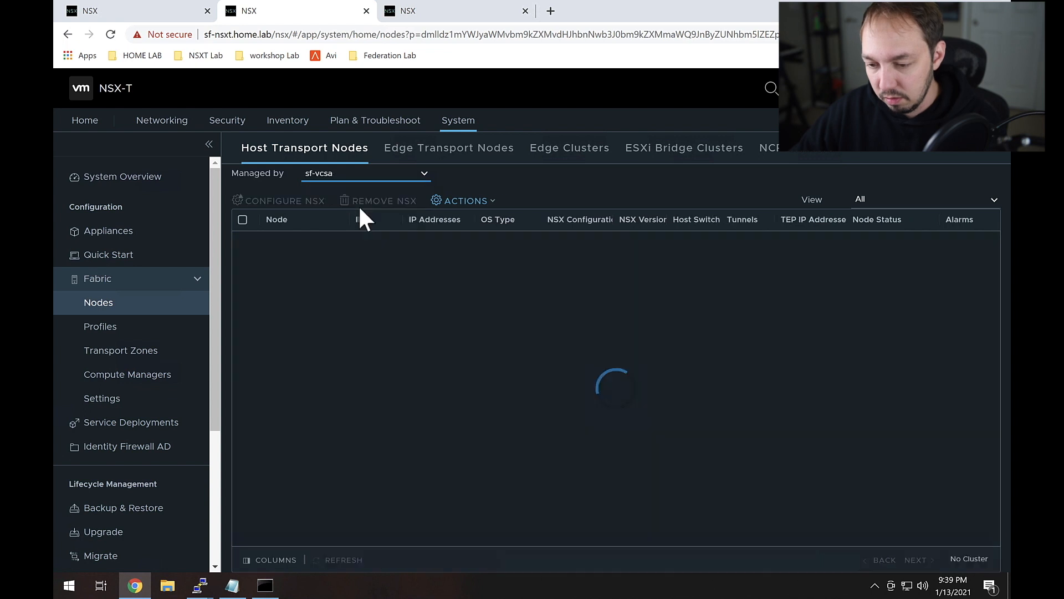
left_click(271, 266)
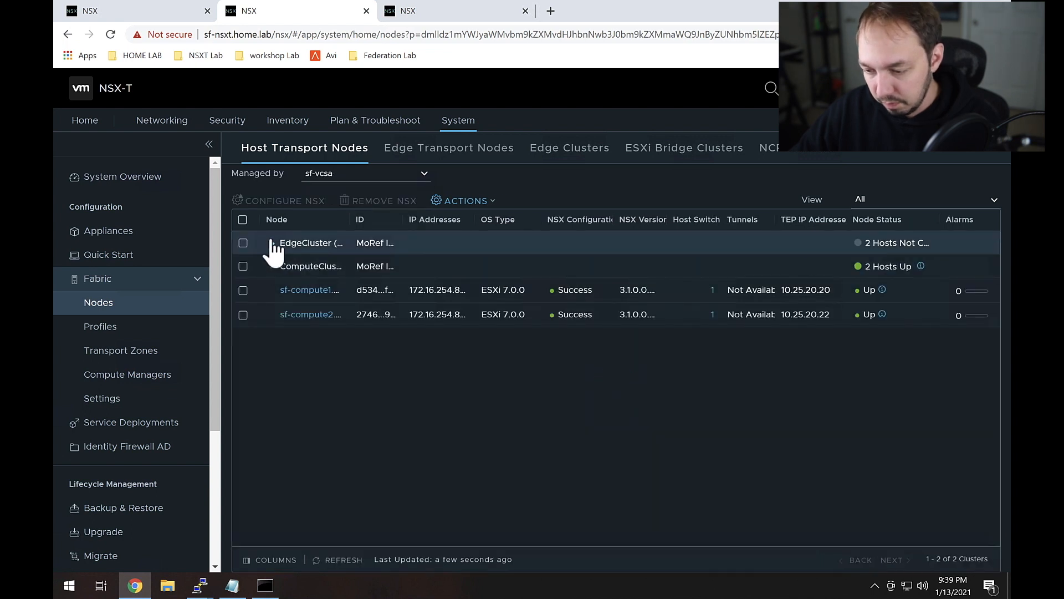
left_click(272, 243)
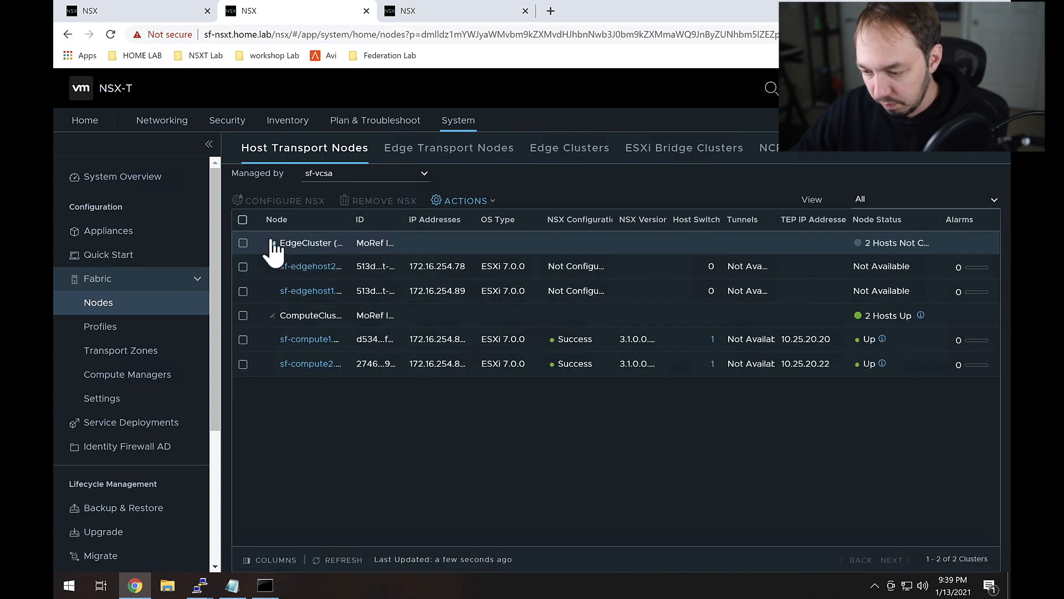
Step: Check the host switches on sf-compute1 and sf-compute2, then return to the Global Manager
left_click(713, 339)
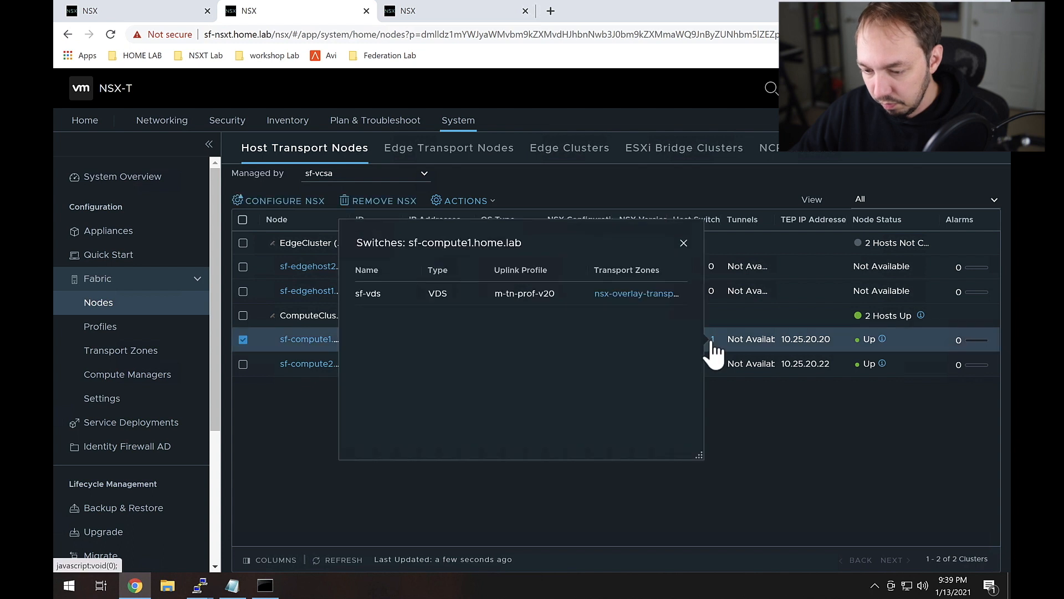
left_click(725, 379)
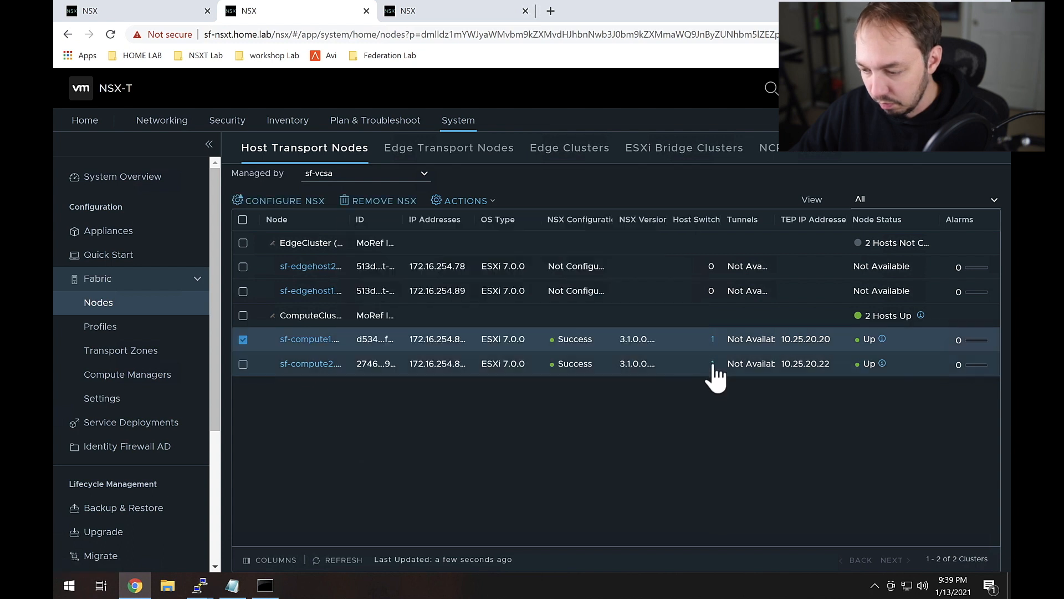
left_click(713, 363)
left_click(747, 400)
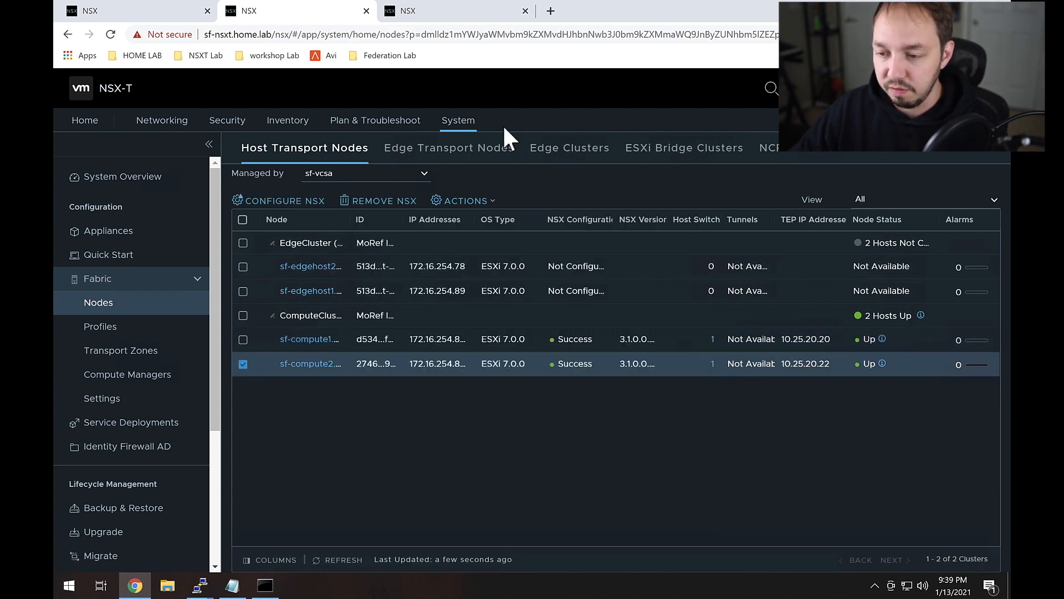
left_click(420, 17)
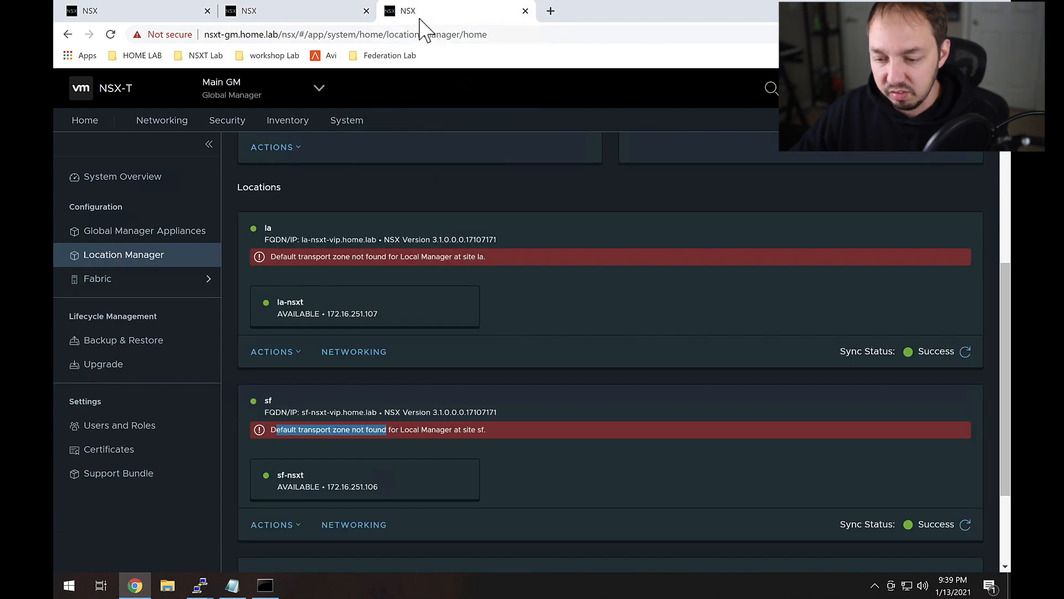
Step: Reload the Location Manager page so la shows its import-objects prompt
left_click(327, 217)
scroll(327, 216, "down", 1)
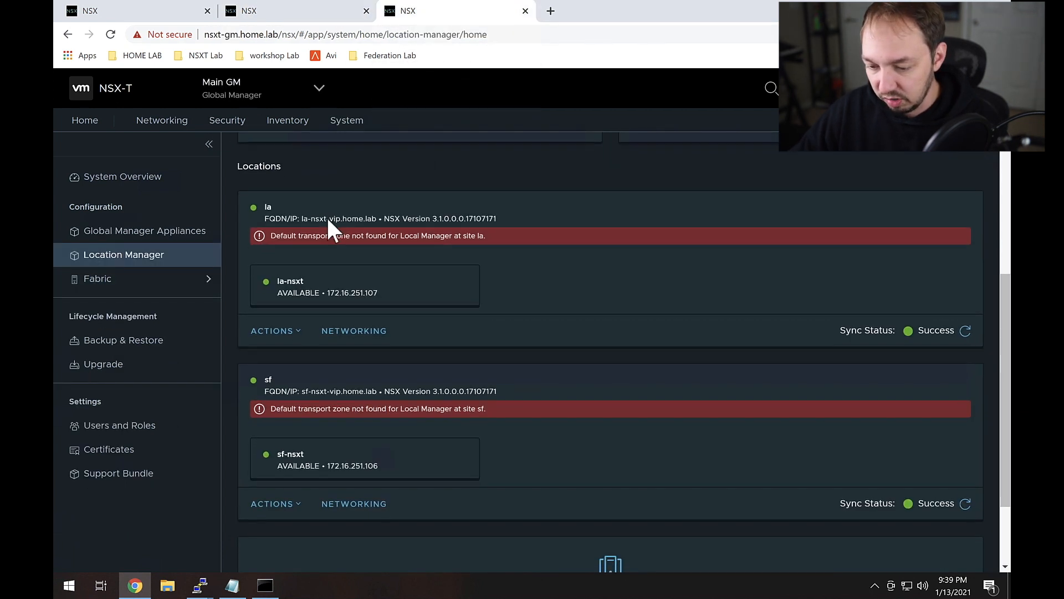
left_click(110, 34)
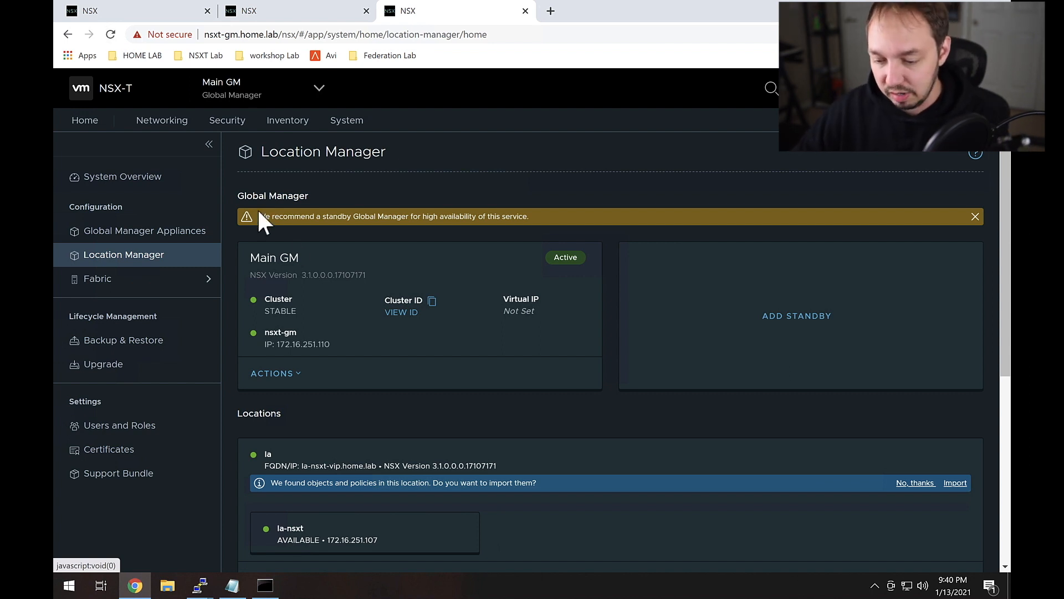
scroll(451, 404, "down", 2)
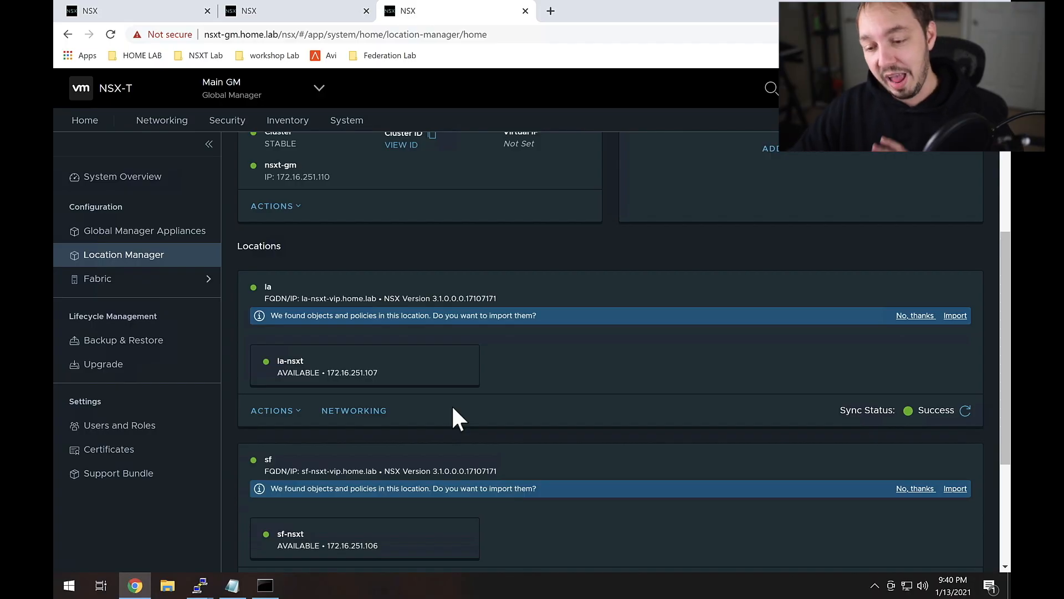
scroll(453, 410, "down", 2)
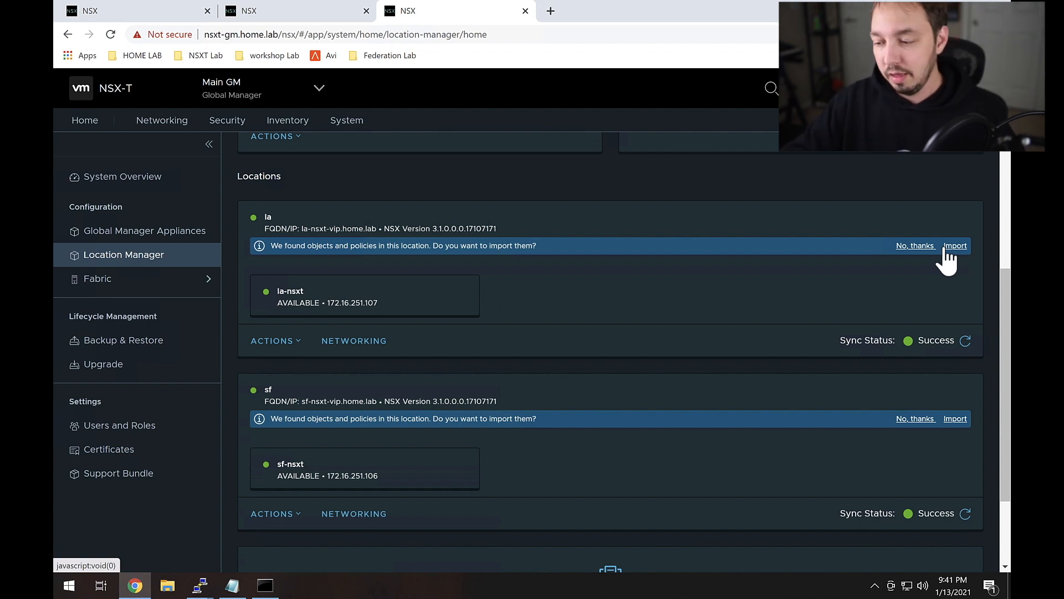
Step: Choose 'No, thanks' on the la and sf import prompts, then go to Global Manager Home
left_click(915, 246)
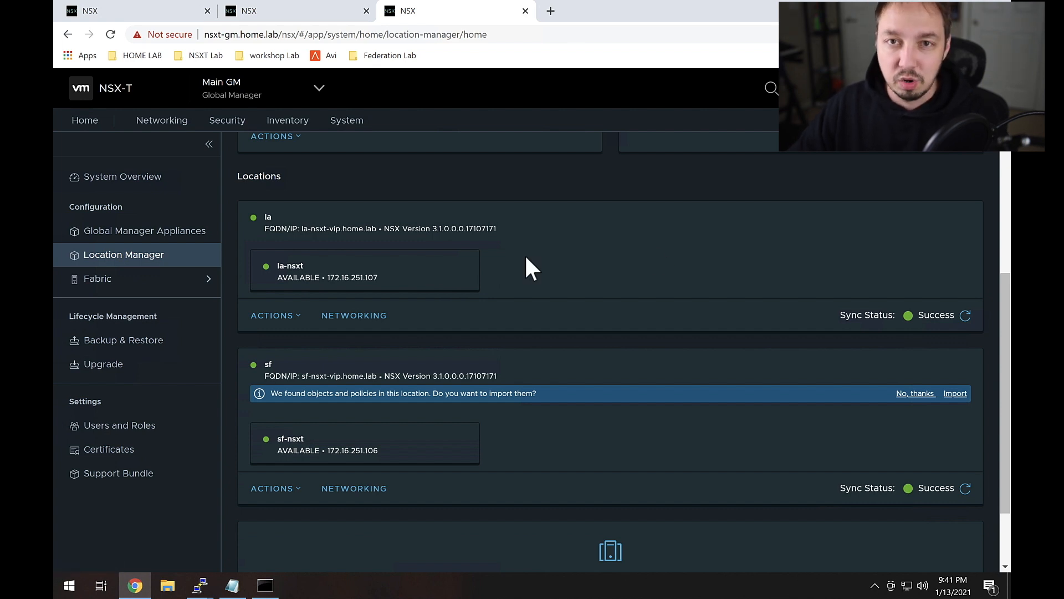
left_click(296, 317)
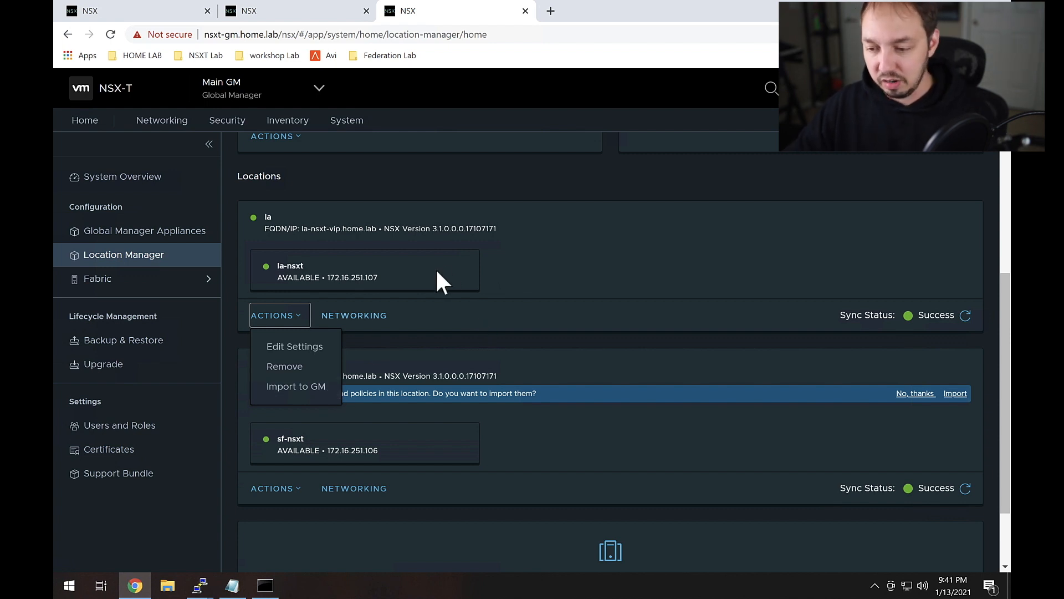
left_click(513, 229)
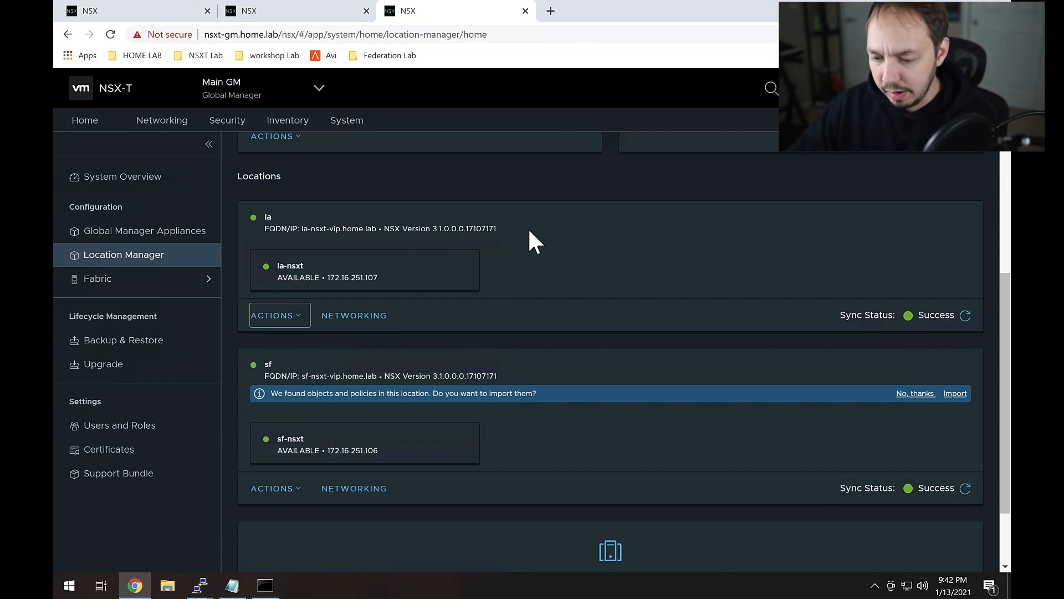
left_click(915, 394)
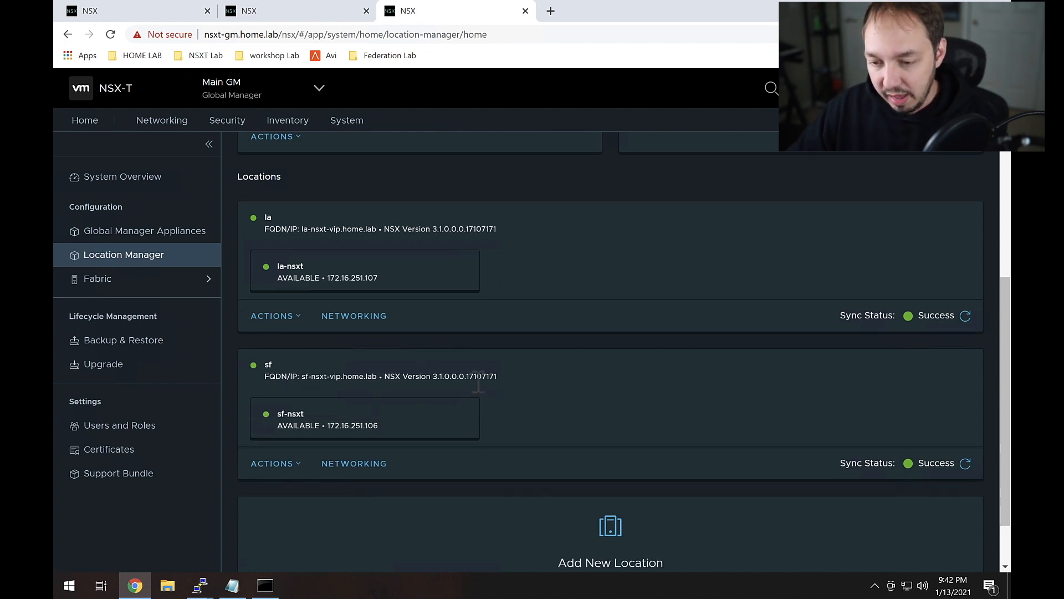
scroll(478, 381, "up", 1)
left_click(85, 120)
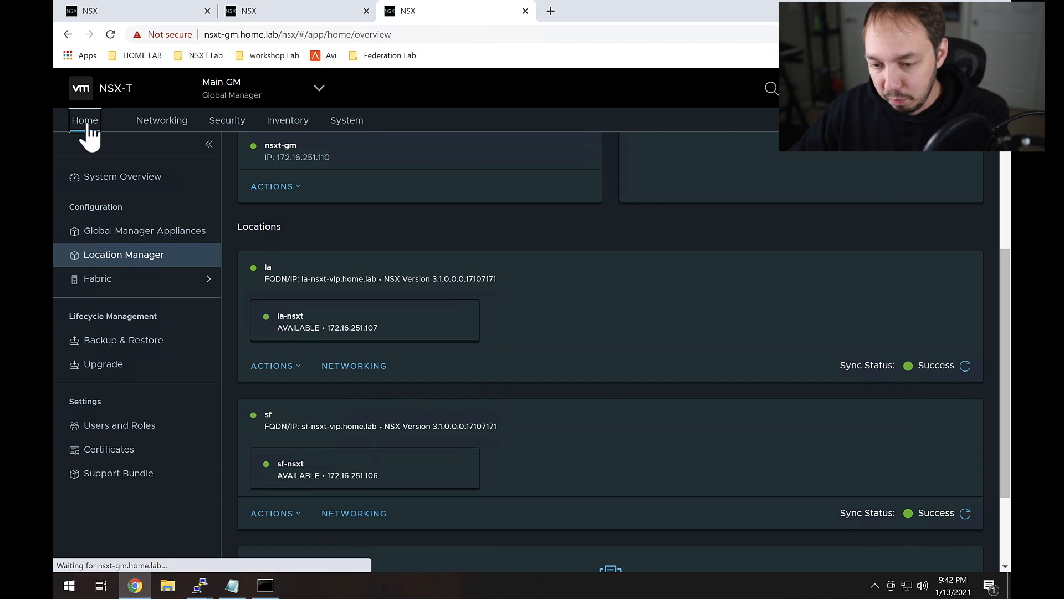
Step: Pick la in the header site selector to show its local home overview
left_click(320, 88)
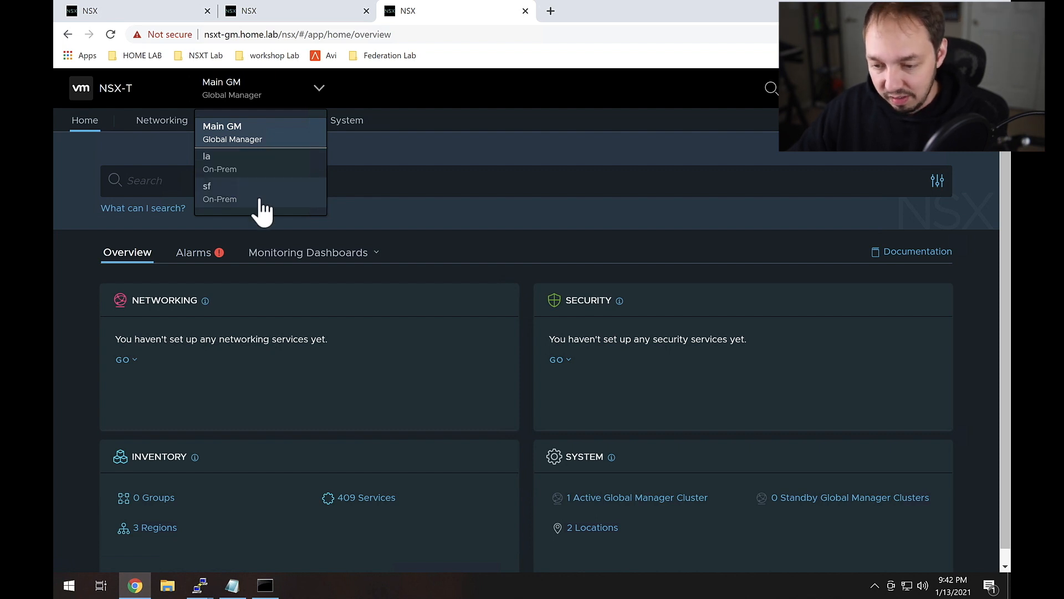
left_click(280, 168)
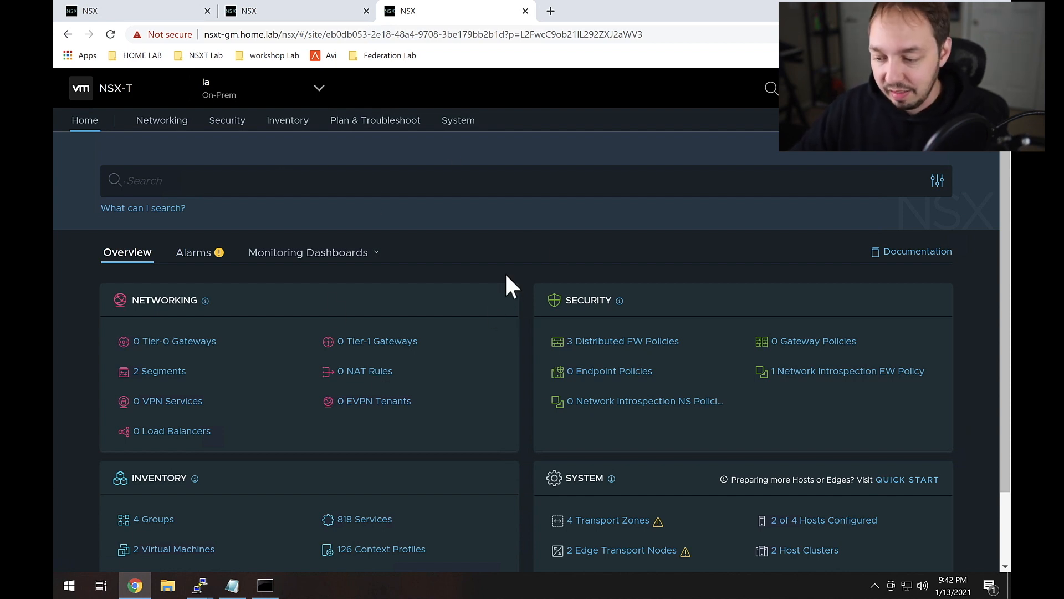
Step: Save a new group mikes-grp-x in la's Inventory > Groups, then switch to Main GM
left_click(294, 131)
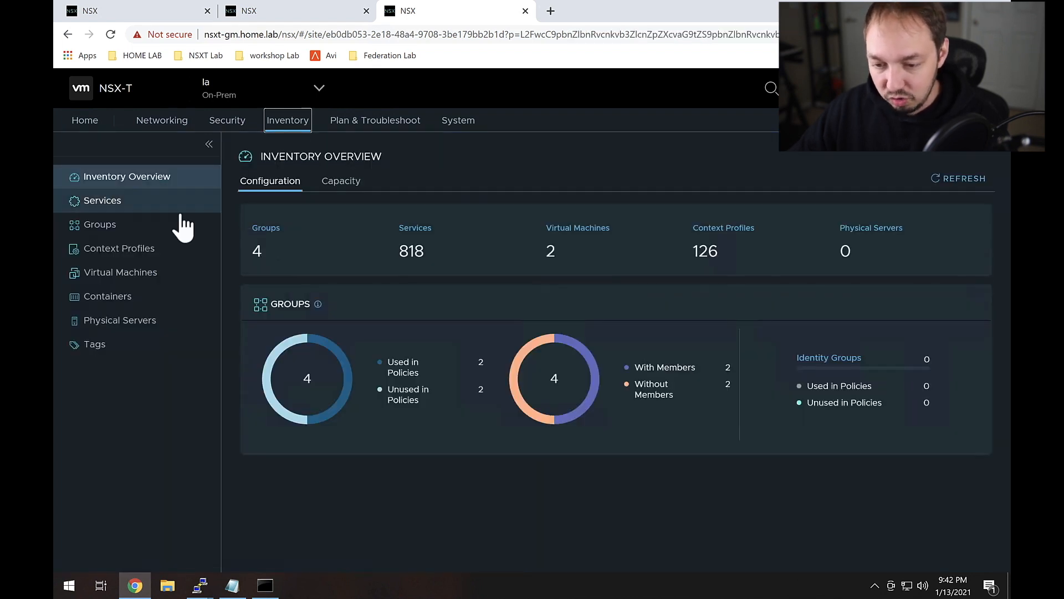
left_click(155, 230)
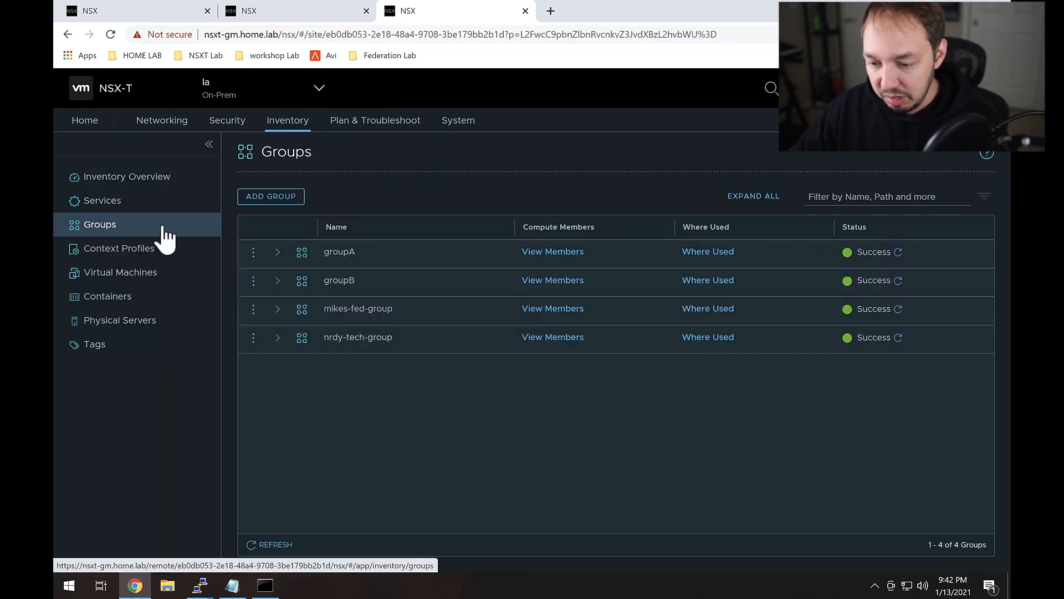
left_click(283, 205)
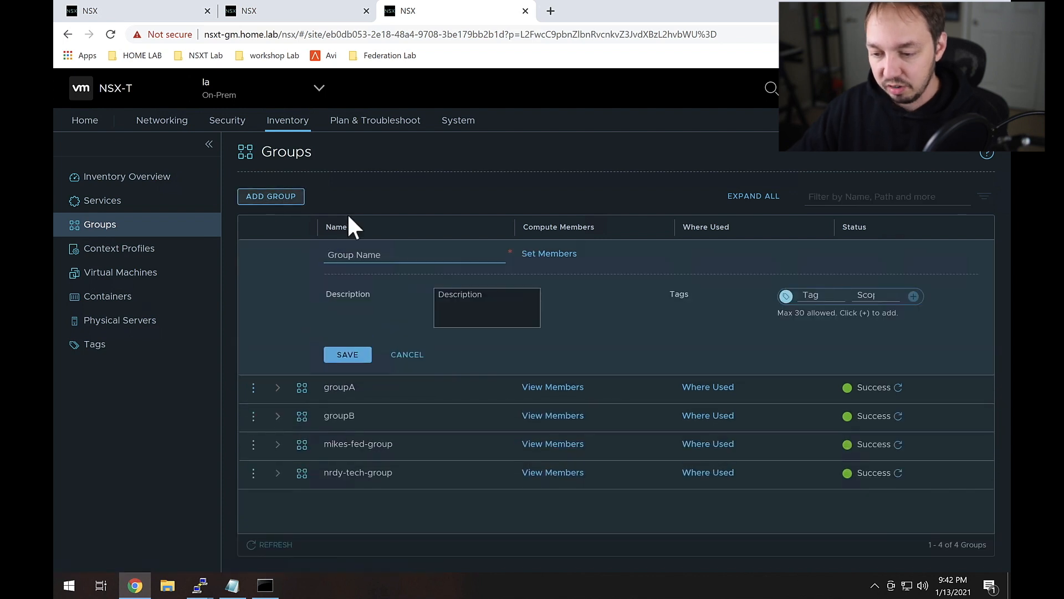
left_click(437, 259)
type("m")
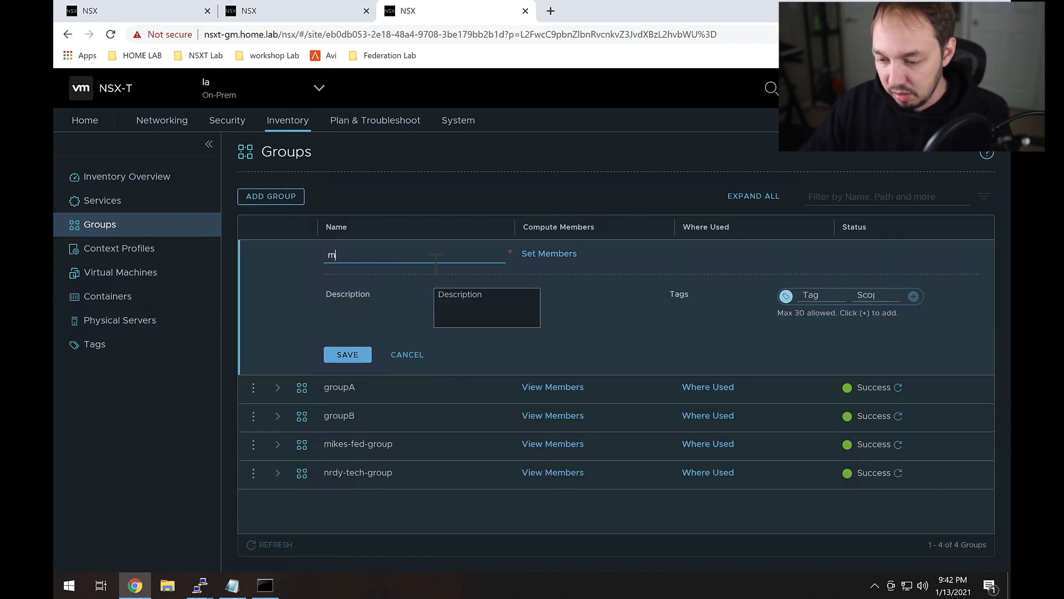
type("ikes-grp-x")
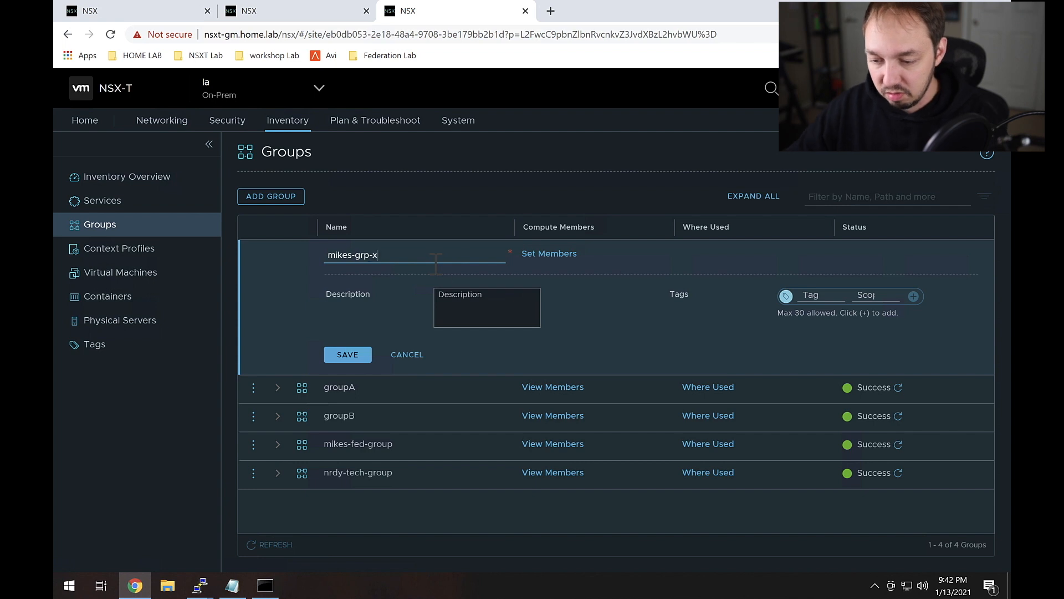
left_click(350, 354)
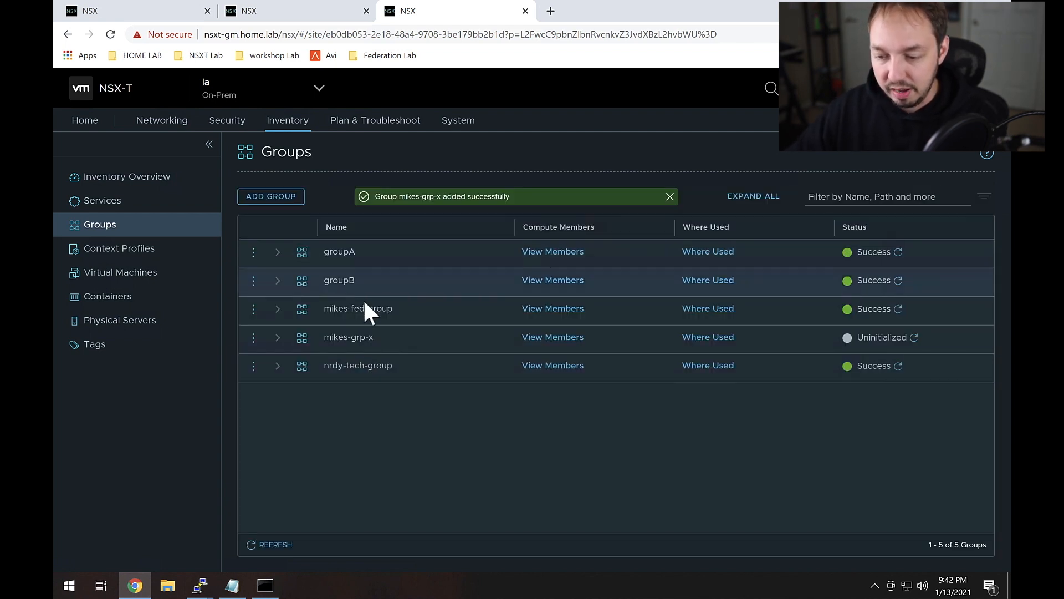
left_click(288, 97)
left_click(292, 133)
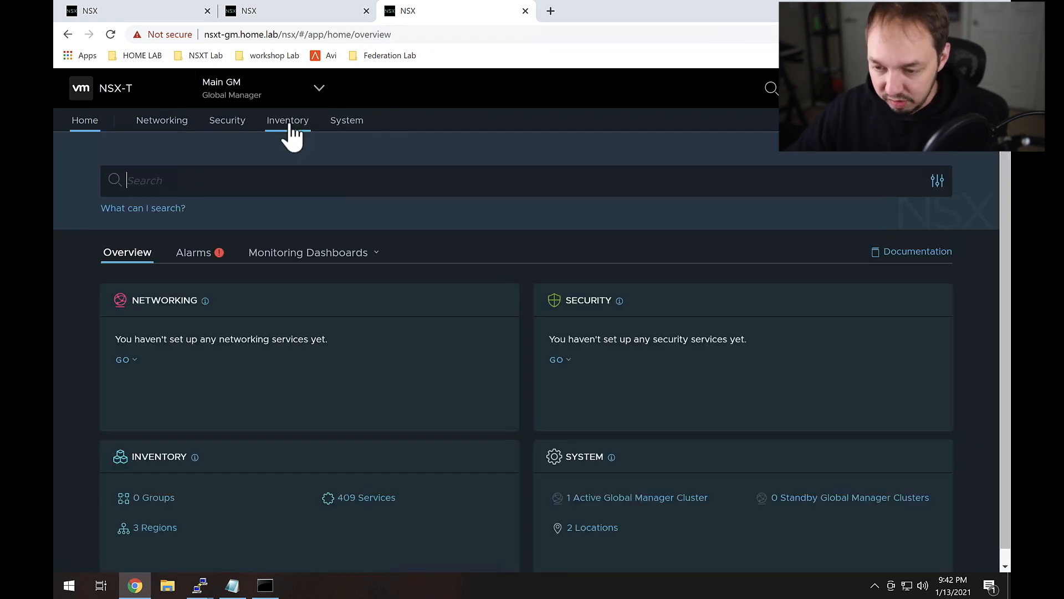
Step: Show the Global Manager's empty Inventory > Groups list, then open the site selector
left_click(289, 125)
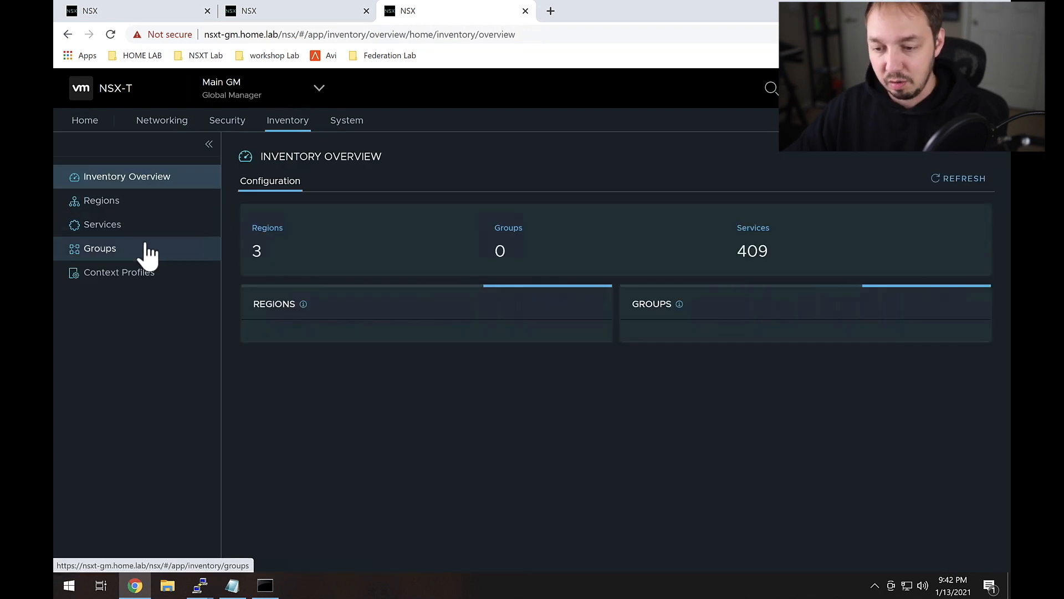
left_click(146, 249)
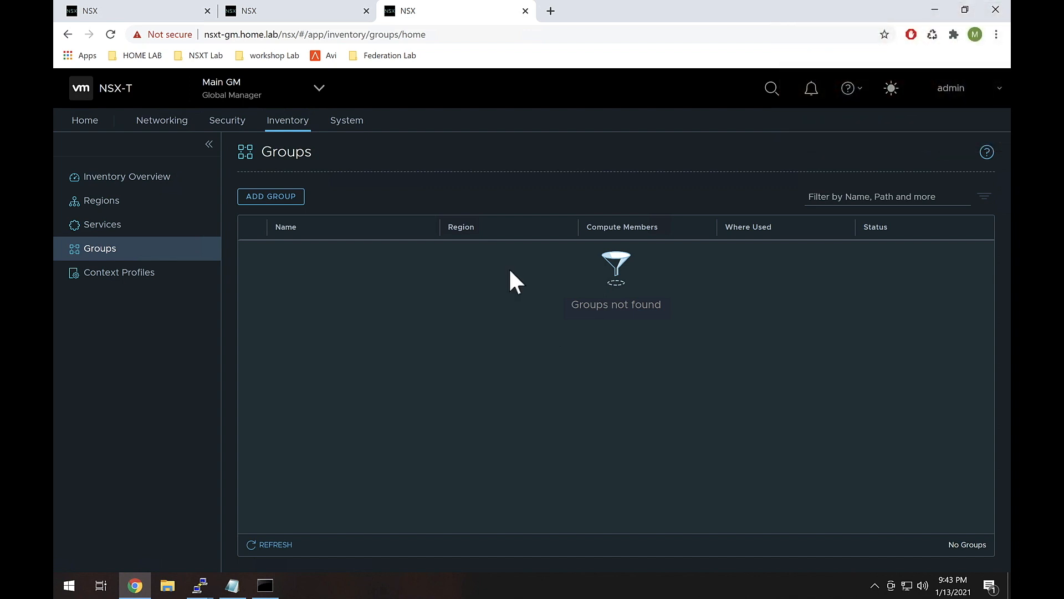
left_click(252, 97)
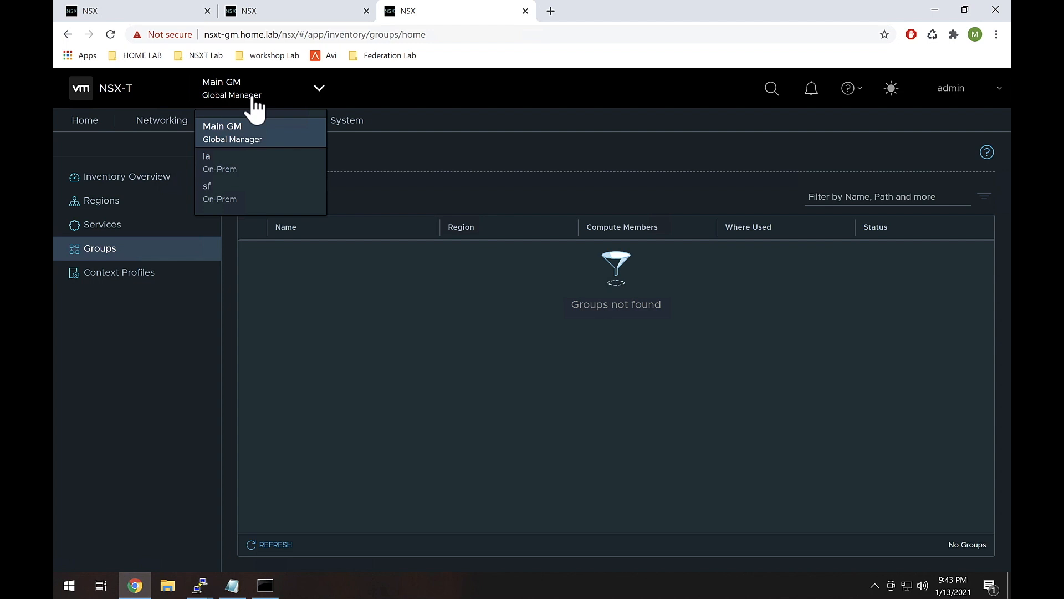